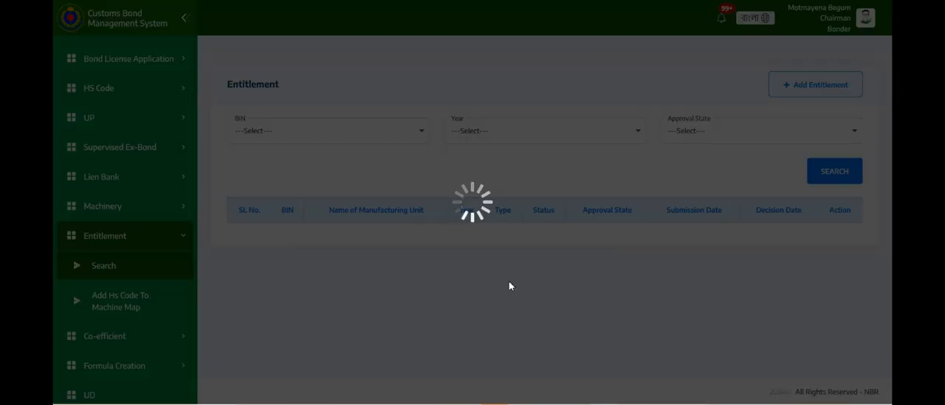
# - Look over the existing entitlement records and start adding a new entitlement
pyautogui.scroll(-2, 532, 295)
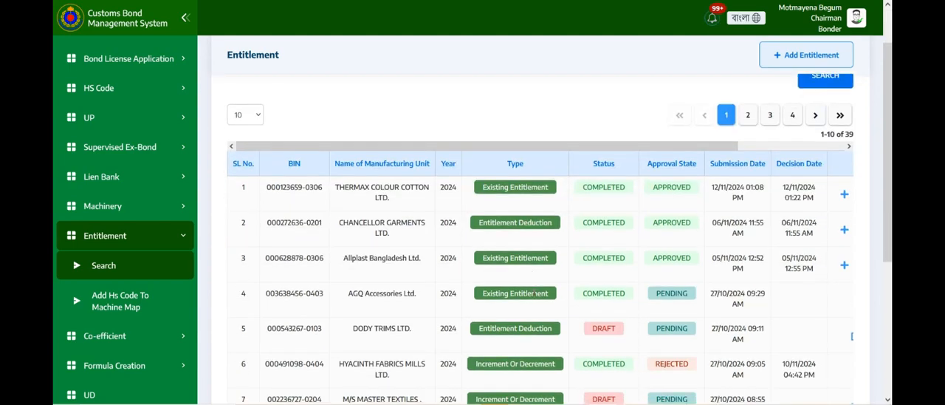
pyautogui.scroll(1, 533, 295)
pyautogui.scroll(1, 534, 294)
pyautogui.scroll(-1, 534, 294)
pyautogui.scroll(1, 534, 296)
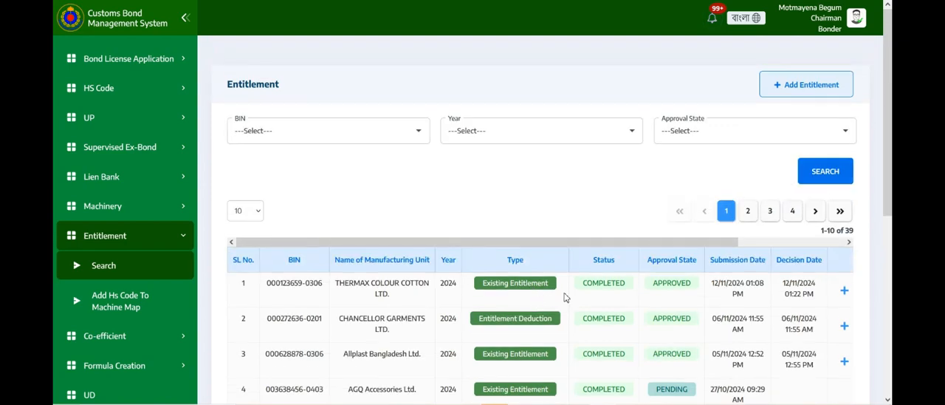
pyautogui.click(809, 90)
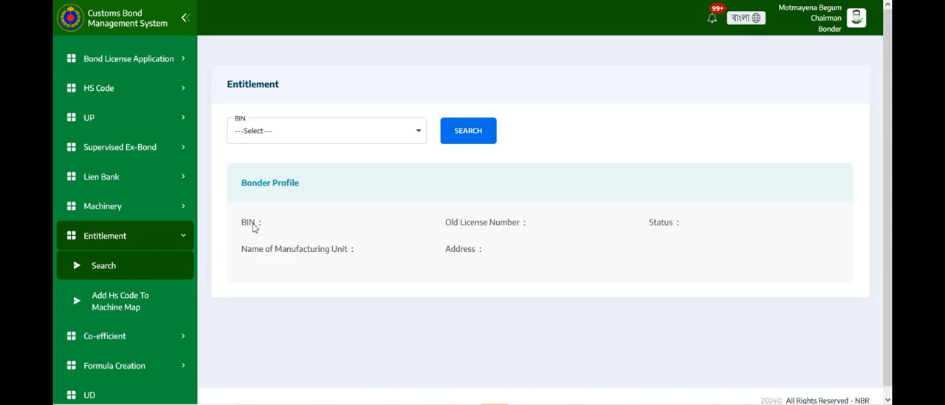
# - Try to start an entitlement for 100% EXPORT ORIENTED SWEATER GARMENTS by searching its bonder profile
pyautogui.click(352, 131)
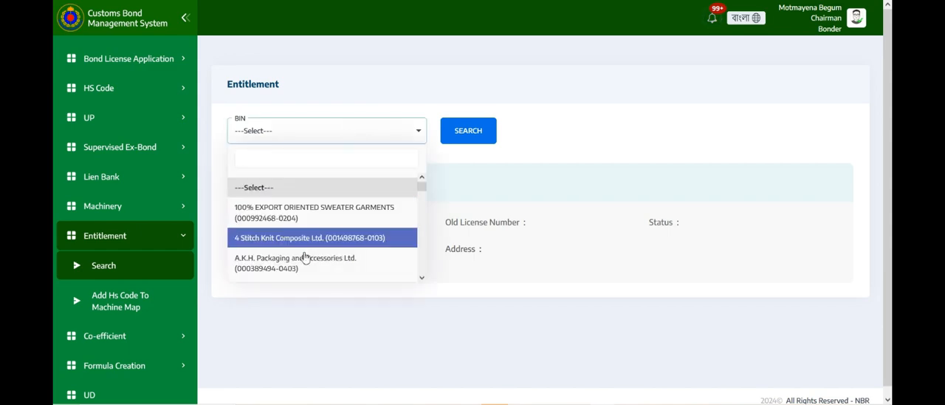
pyautogui.scroll(-1, 305, 258)
pyautogui.scroll(1, 305, 254)
pyautogui.click(306, 214)
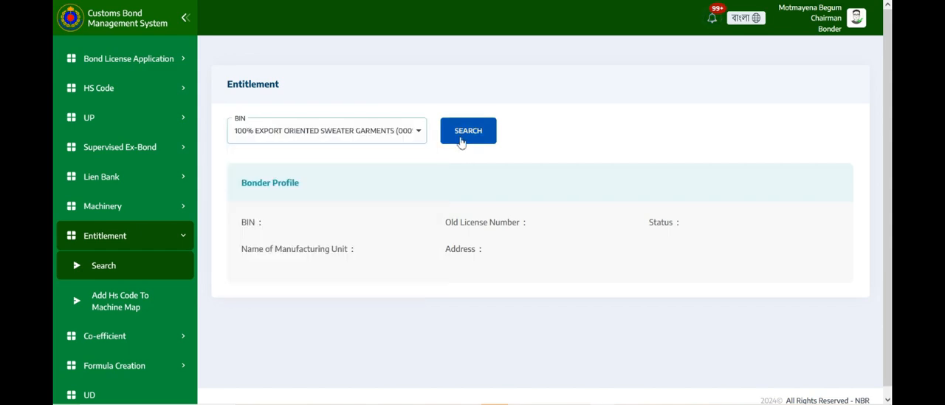
pyautogui.click(465, 139)
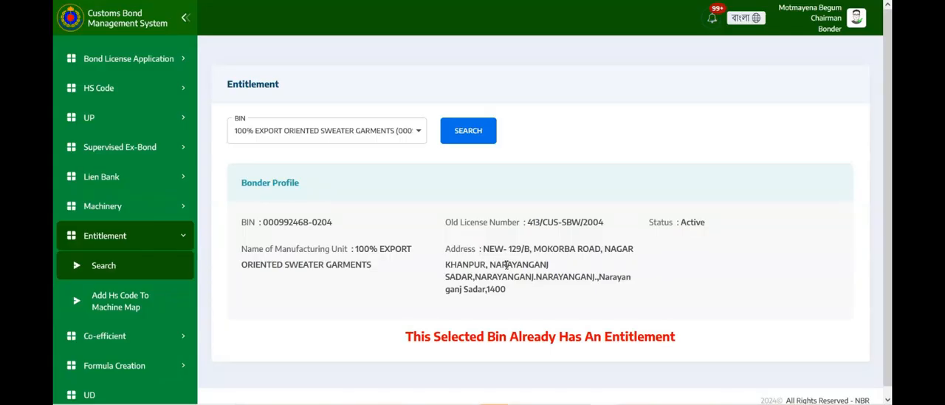
pyautogui.scroll(-1, 547, 288)
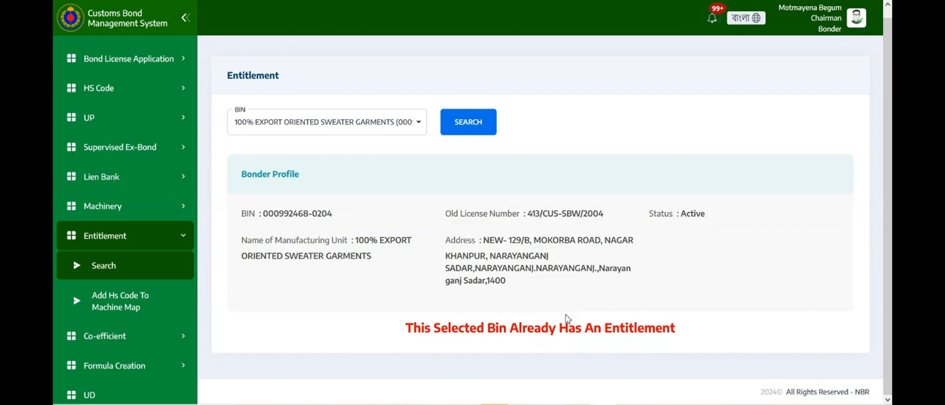
pyautogui.moveTo(687, 331); pyautogui.dragTo(457, 349)
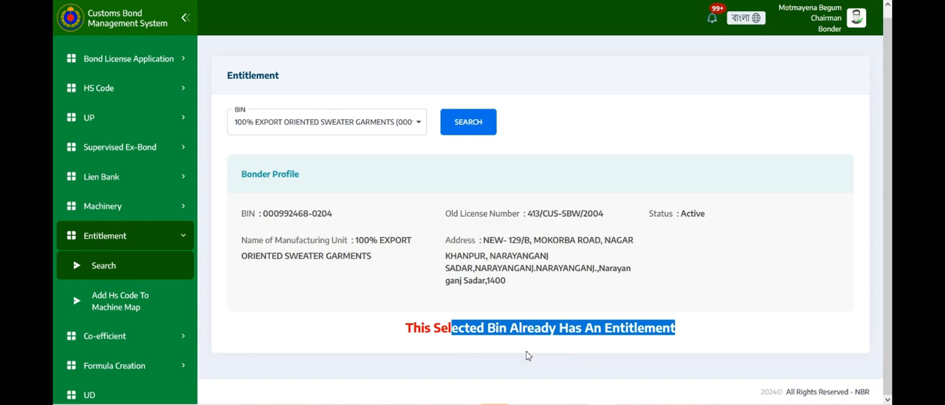
pyautogui.scroll(1, 527, 355)
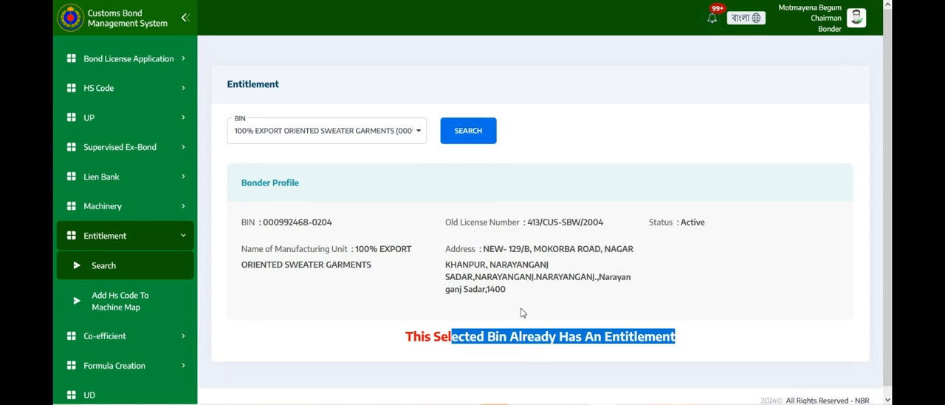
# - Select A.K.H. Packaging and Accessories Ltd. as the BIN and search for its bonder profile
pyautogui.click(419, 131)
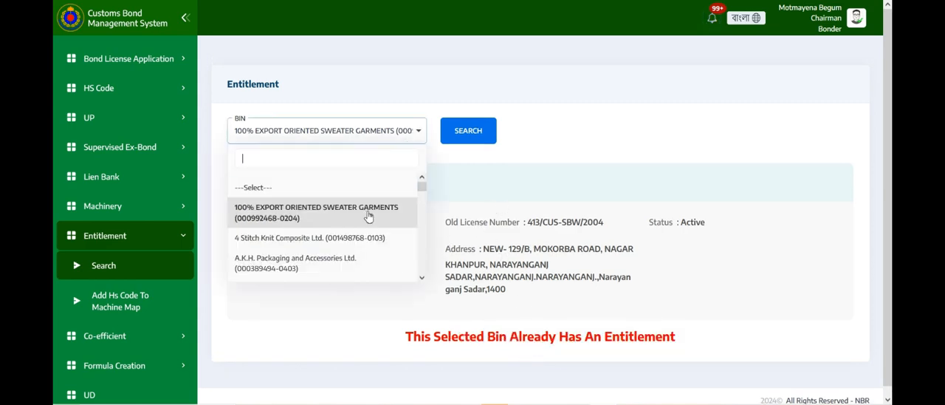
pyautogui.scroll(-1, 361, 237)
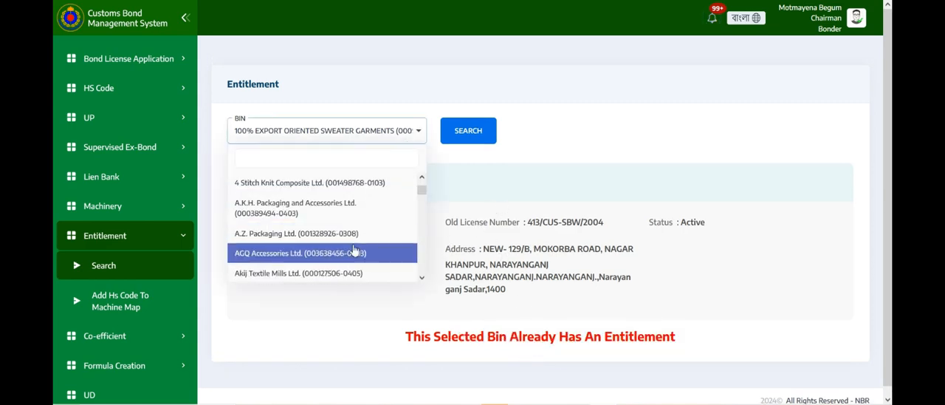
pyautogui.click(326, 214)
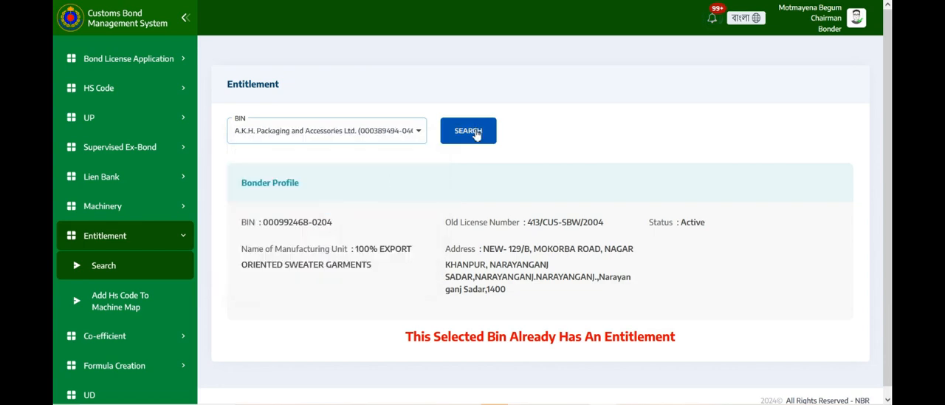
pyautogui.click(476, 134)
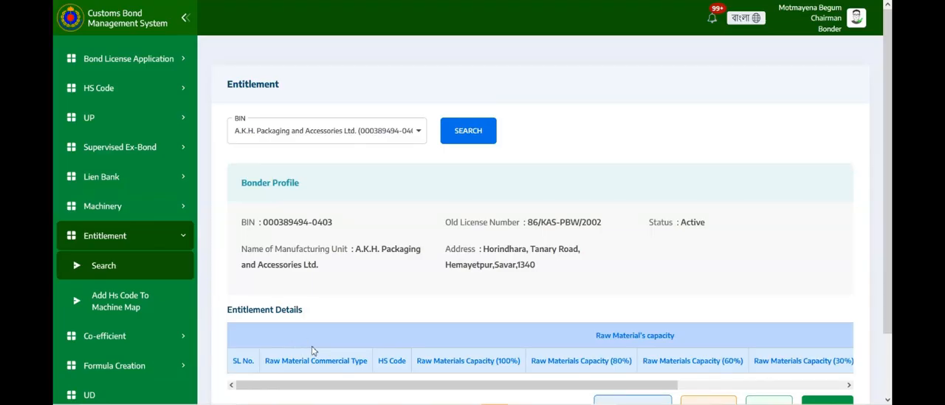
# - Add a row to the entitlement details and set its raw material commercial type to Chemical
pyautogui.scroll(-1, 361, 344)
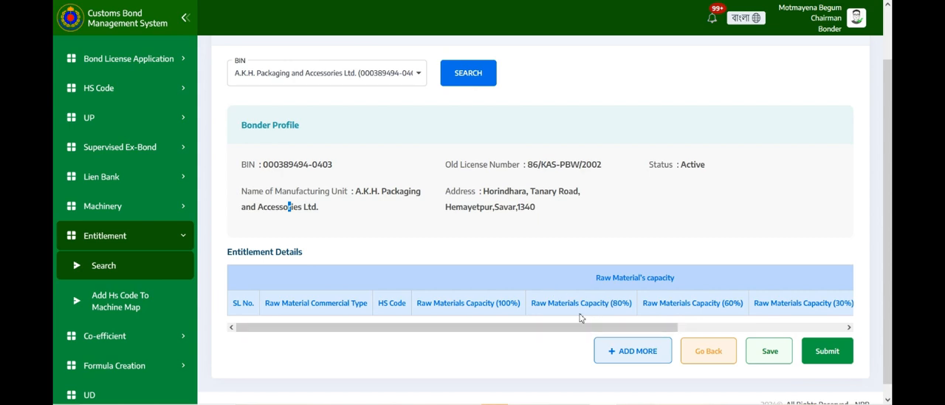
pyautogui.click(640, 352)
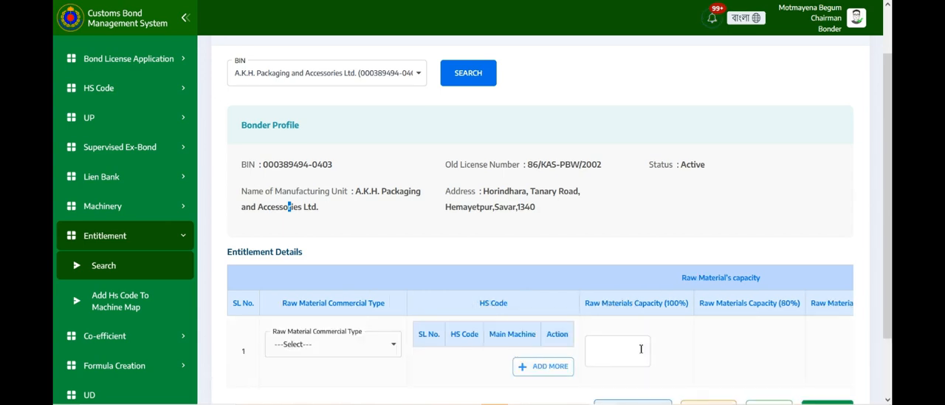
pyautogui.scroll(-1, 561, 344)
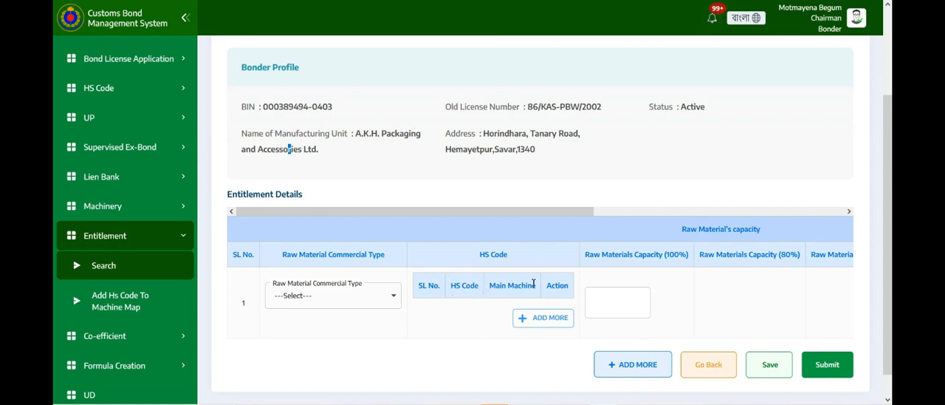
pyautogui.moveTo(567, 212); pyautogui.dragTo(839, 219)
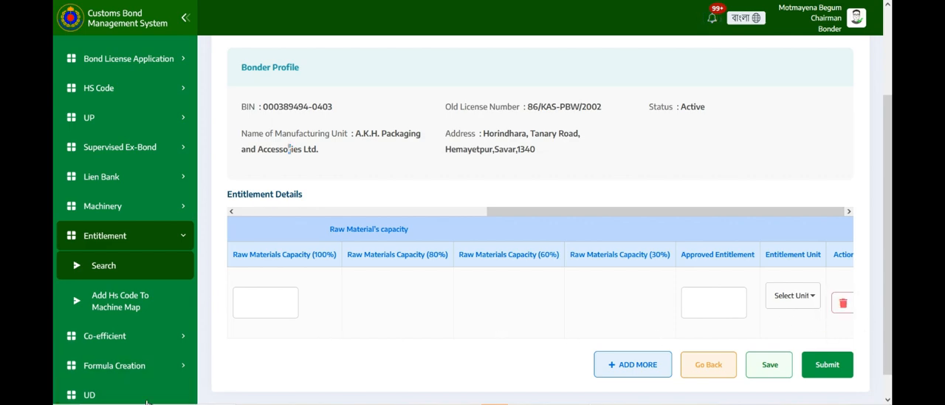
pyautogui.moveTo(601, 211); pyautogui.dragTo(324, 275)
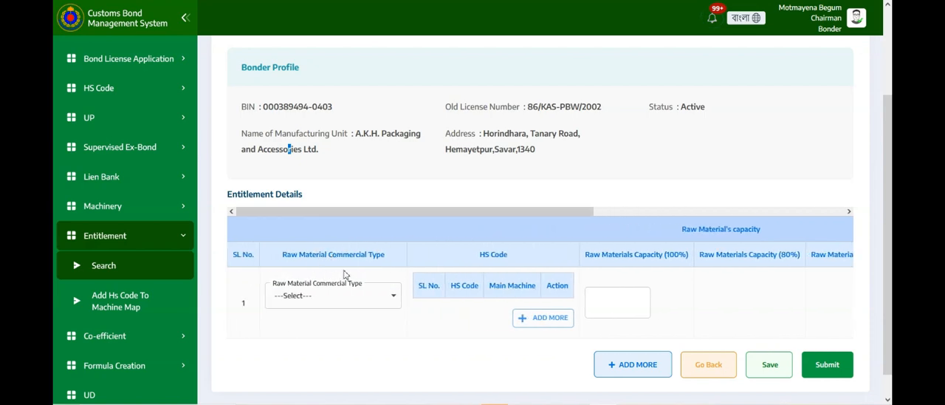
pyautogui.click(393, 297)
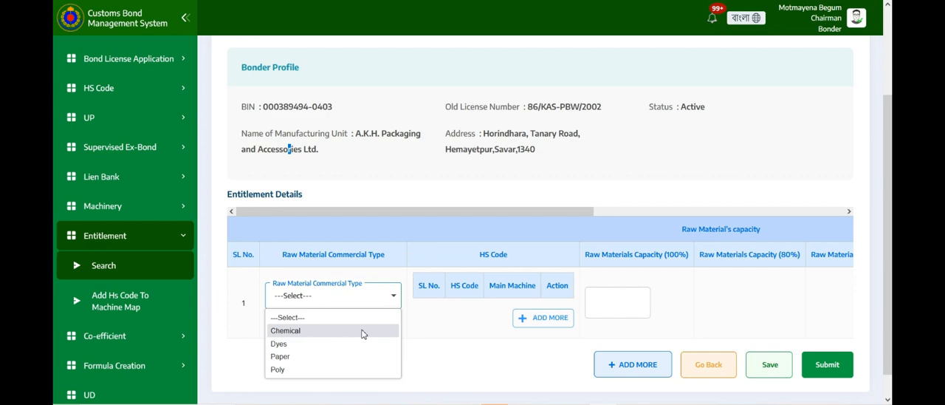
pyautogui.click(321, 332)
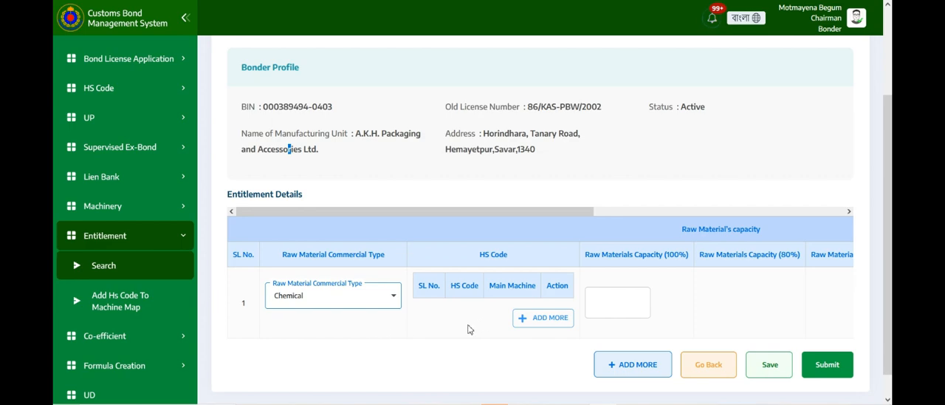
# - Add an HS code entry to the Chemical row with raw materials 55133100(PP), 55111000(LLDPE), 55142100(LDPE) and 55064000(BOPP Film)
pyautogui.scroll(-1, 289, 149)
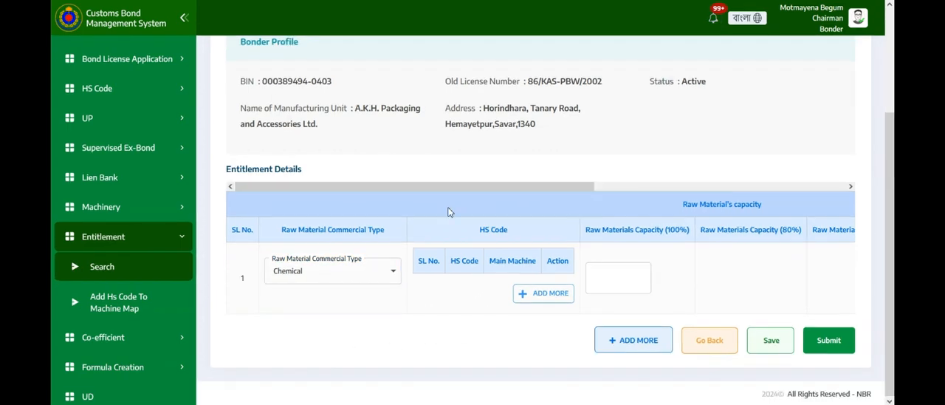
pyautogui.click(542, 293)
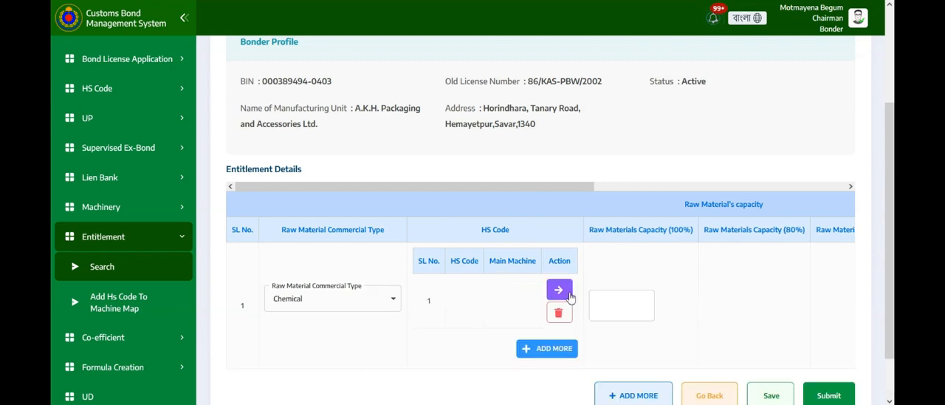
pyautogui.click(565, 291)
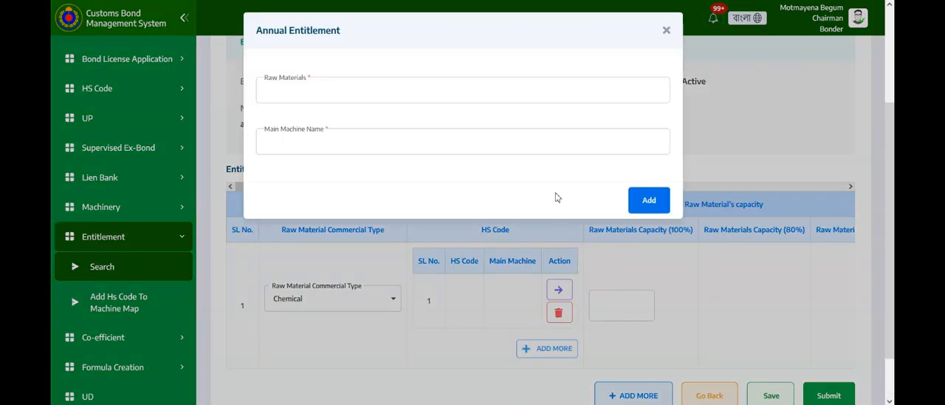
pyautogui.click(596, 86)
pyautogui.click(371, 120)
pyautogui.click(365, 139)
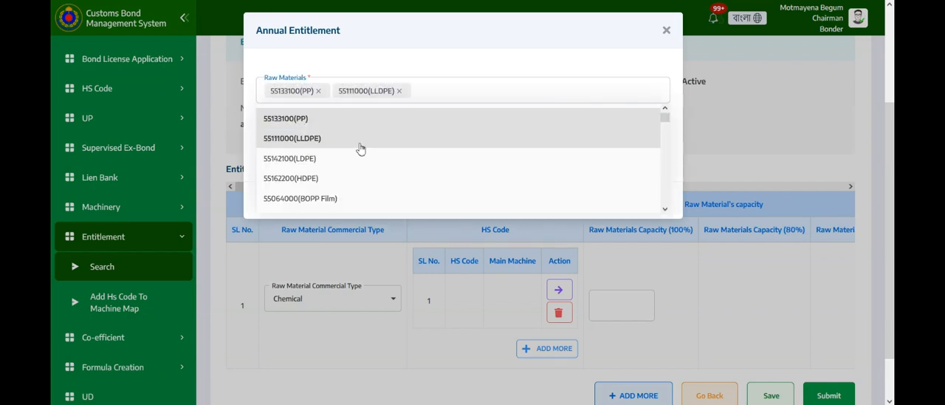
pyautogui.click(347, 165)
pyautogui.click(399, 197)
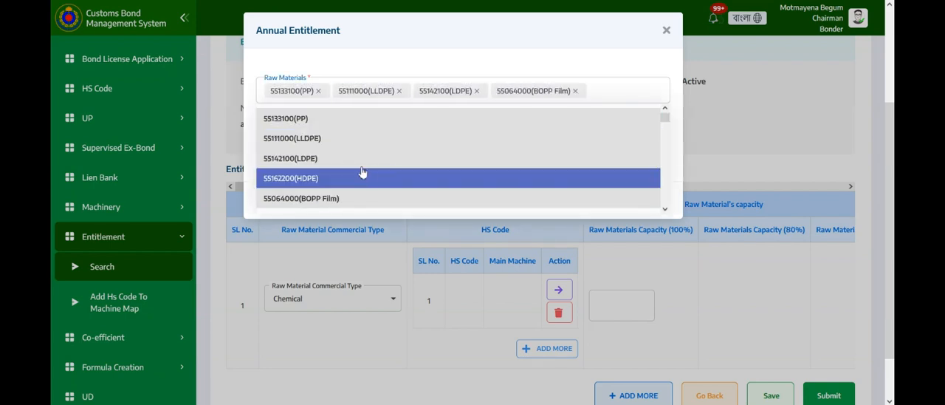
pyautogui.click(624, 72)
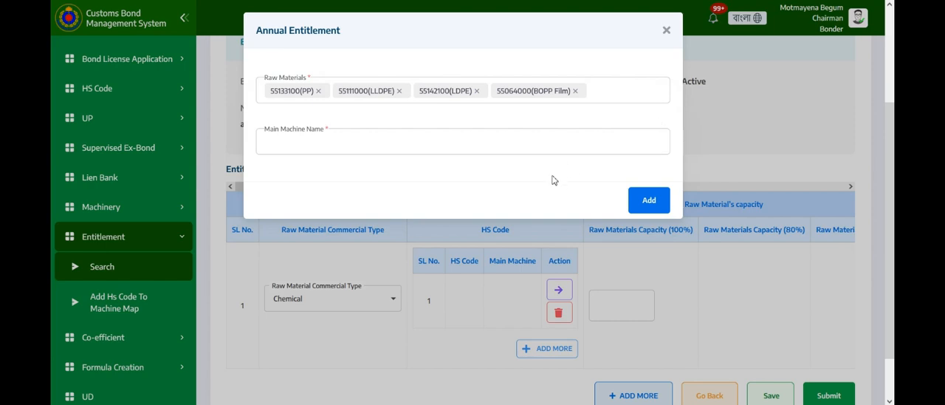
# - Assign the main machines Royal 123 and Bongo 123 large machine, and add the annual entitlement entry to the row
pyautogui.click(536, 147)
pyautogui.click(438, 190)
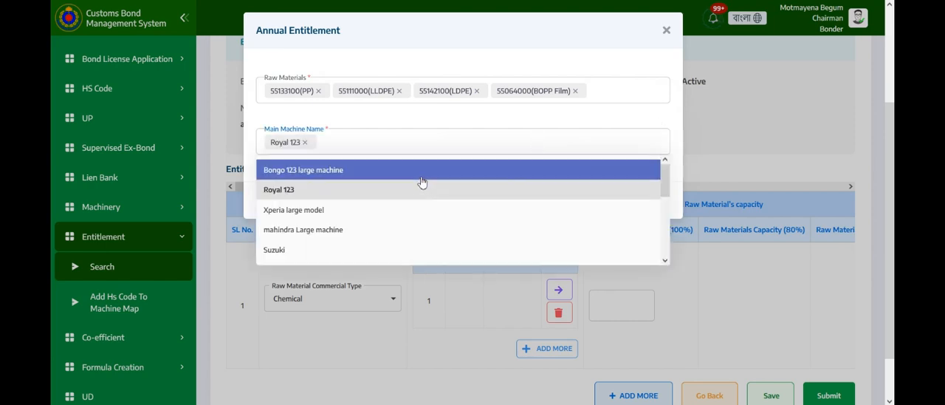
pyautogui.click(421, 173)
pyautogui.click(612, 75)
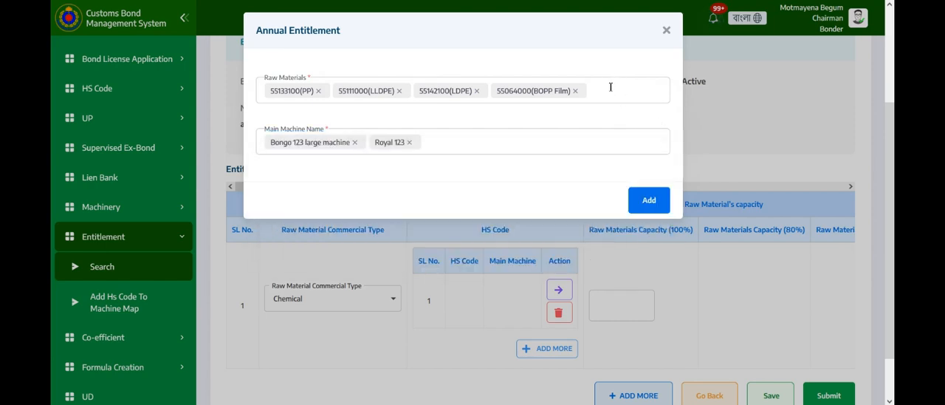
pyautogui.click(644, 201)
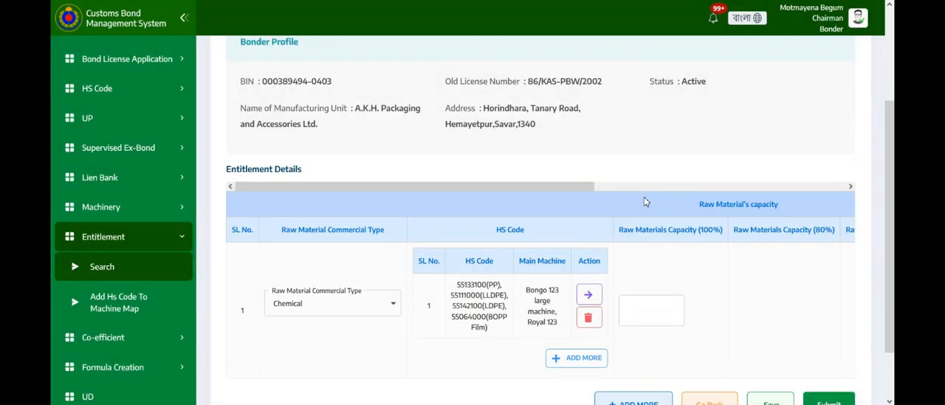
# - Set the Chemical row's Raw Materials Capacity (100%) to 1200 and save the entitlement
pyautogui.scroll(-2, 566, 253)
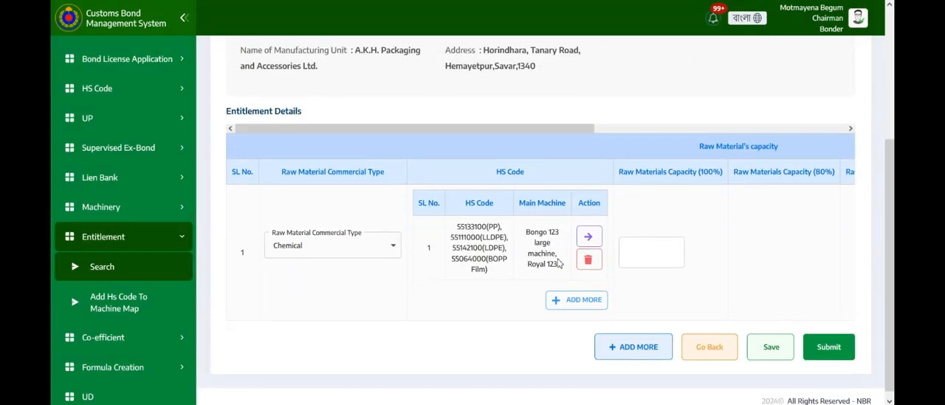
pyautogui.moveTo(586, 131); pyautogui.dragTo(667, 131)
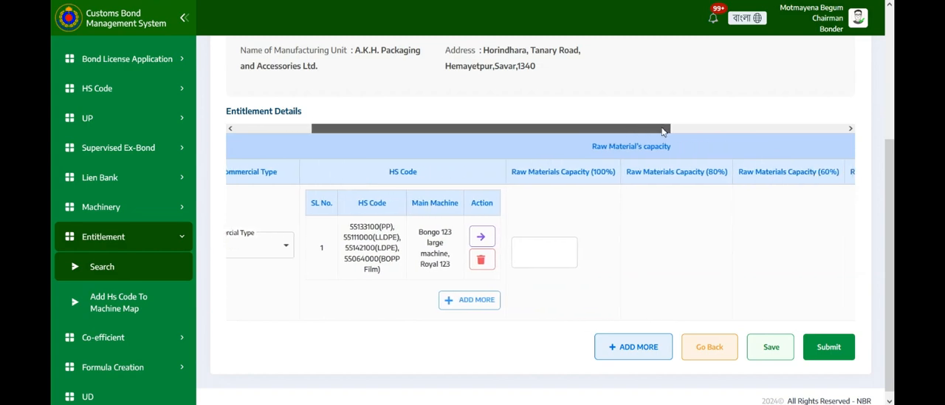
pyautogui.click(556, 246)
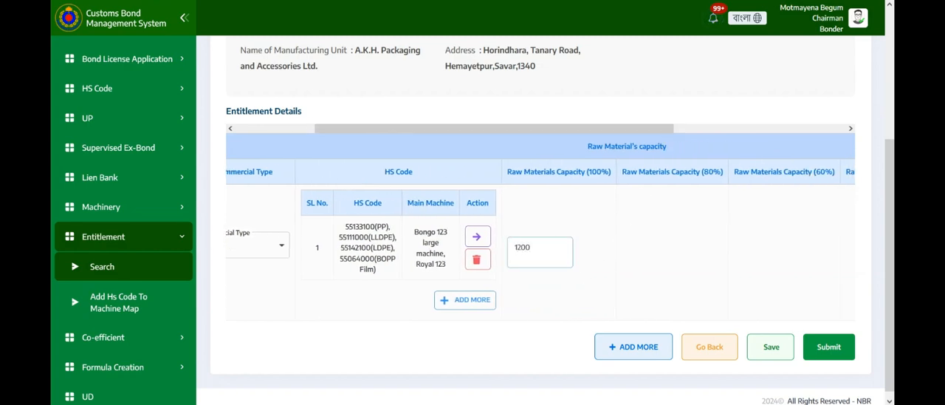
pyautogui.moveTo(567, 130); pyautogui.dragTo(688, 135)
pyautogui.click(765, 345)
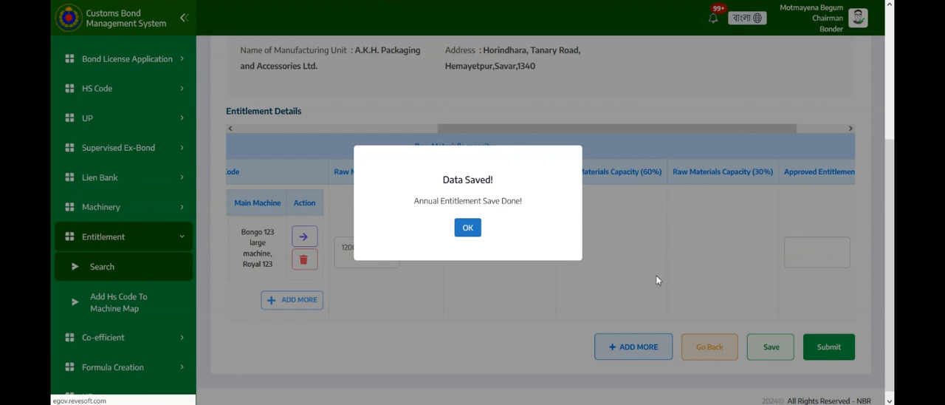
pyautogui.click(465, 229)
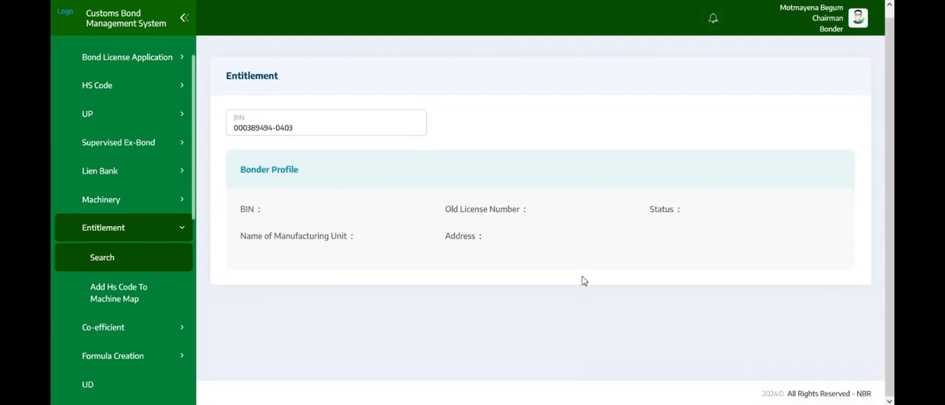
pyautogui.scroll(-3, 572, 310)
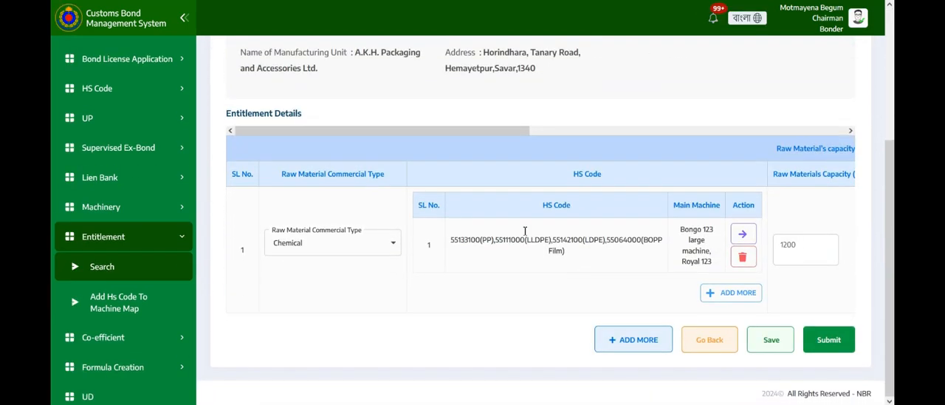
# - Set the Chemical row's Approved Entitlement to 400 with Metric Ton as the entitlement unit, and save the entitlement
pyautogui.moveTo(520, 132); pyautogui.dragTo(796, 158)
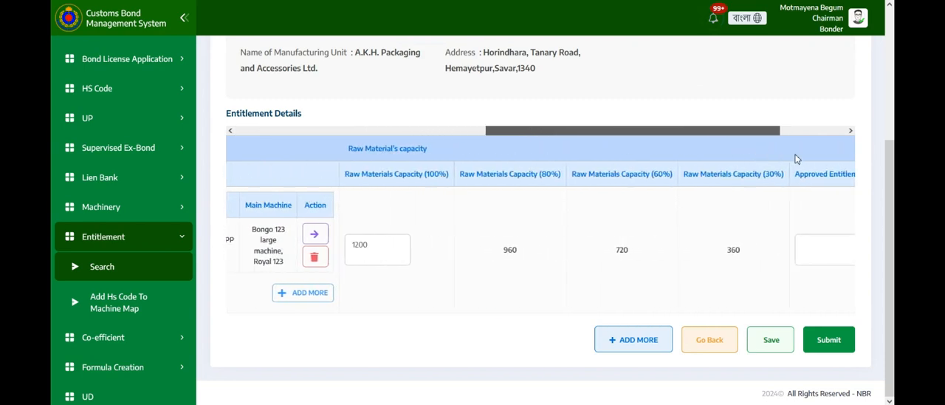
pyautogui.click(725, 247)
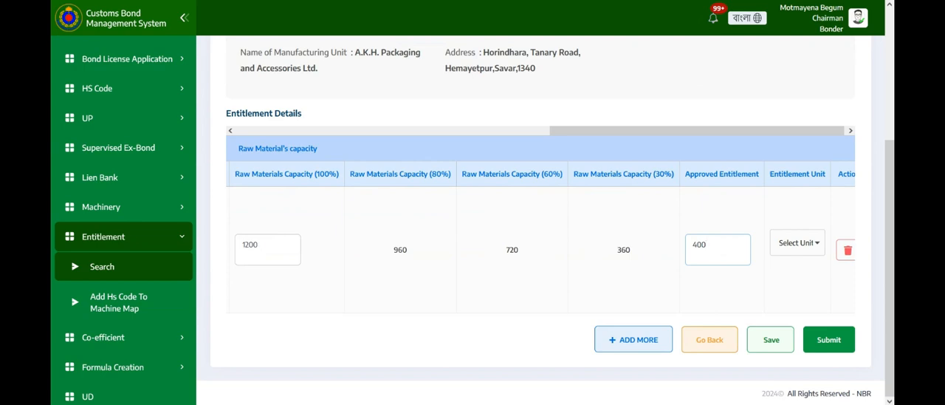
pyautogui.click(816, 244)
pyautogui.click(804, 169)
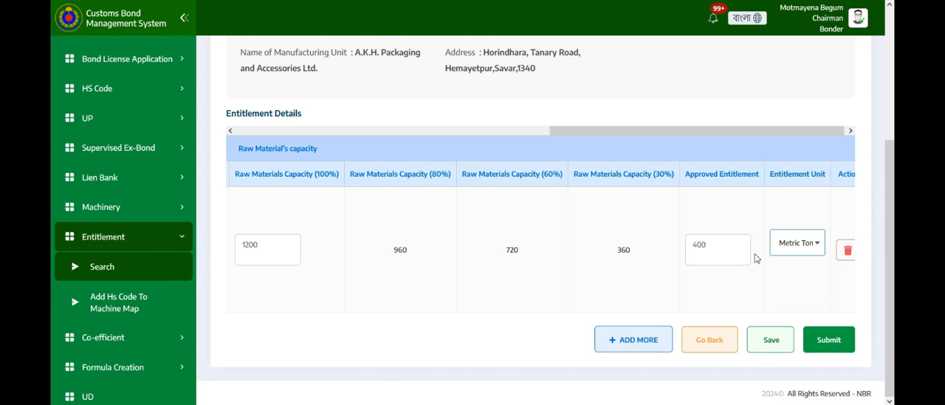
pyautogui.click(786, 336)
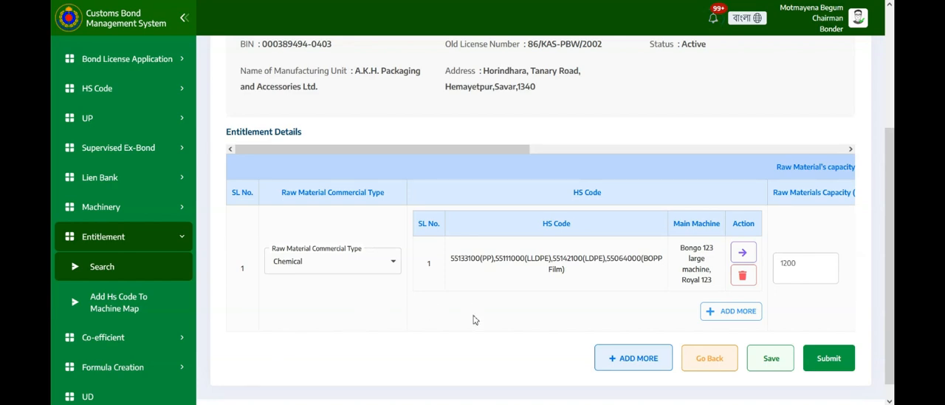
# - Add a second HS code entry to the Chemical row with raw materials 55111000(LLDPE) and 55064000(BOPP Film)
pyautogui.scroll(-1, 474, 321)
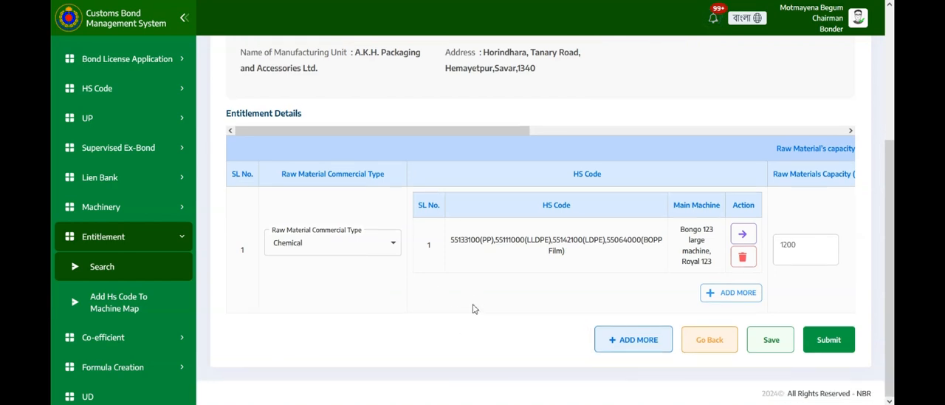
pyautogui.click(727, 294)
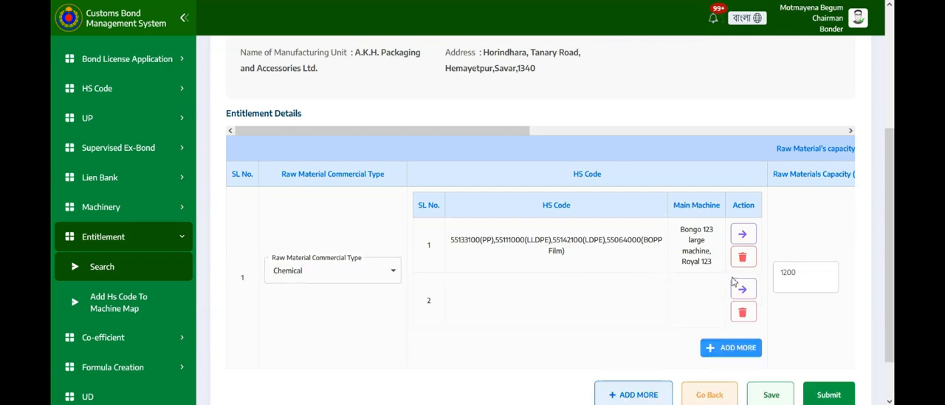
pyautogui.click(742, 288)
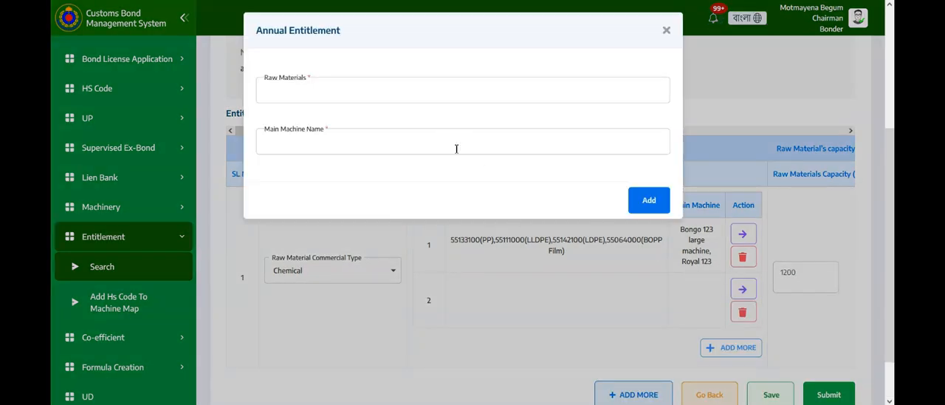
pyautogui.click(440, 103)
pyautogui.click(381, 140)
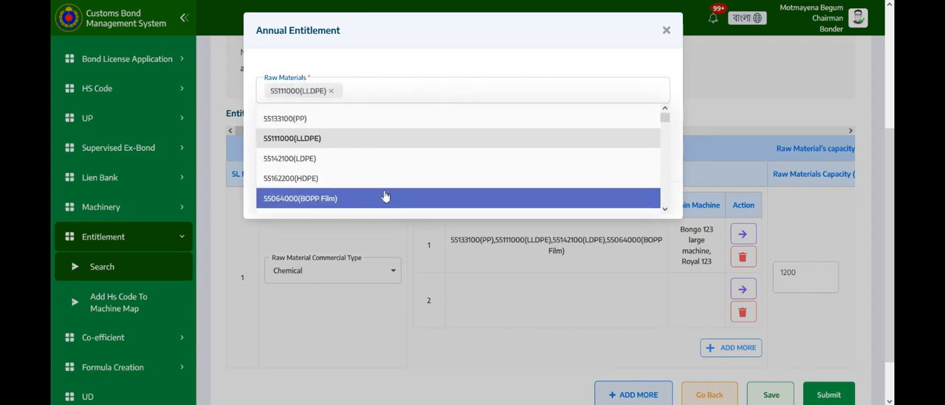
pyautogui.click(386, 197)
pyautogui.click(516, 69)
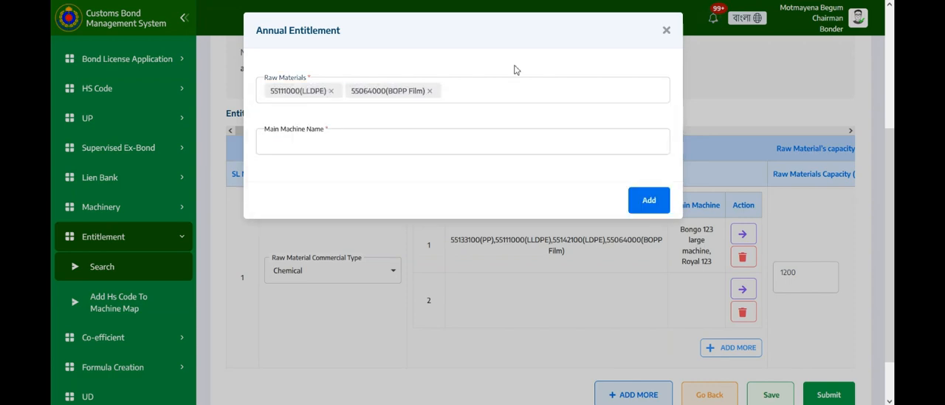
# - Assign the main machines Royal 123, Xperia large model and mahindra Large machine, and add the second annual entitlement entry
pyautogui.click(370, 143)
pyautogui.click(339, 189)
pyautogui.click(338, 209)
pyautogui.click(340, 230)
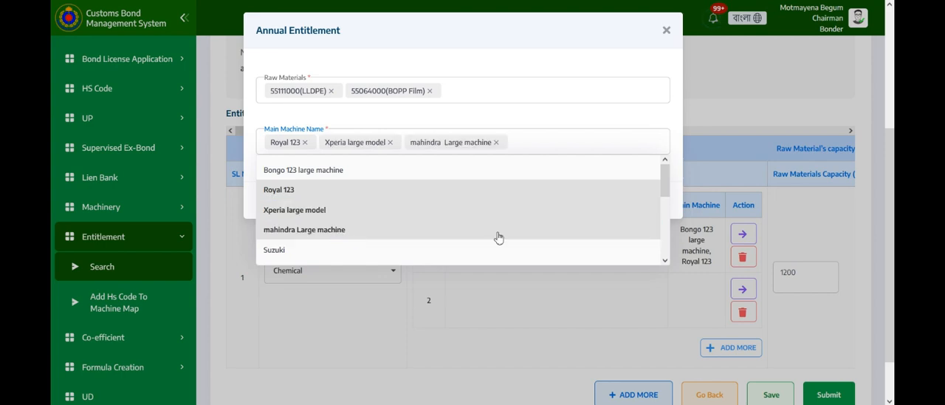
pyautogui.click(615, 69)
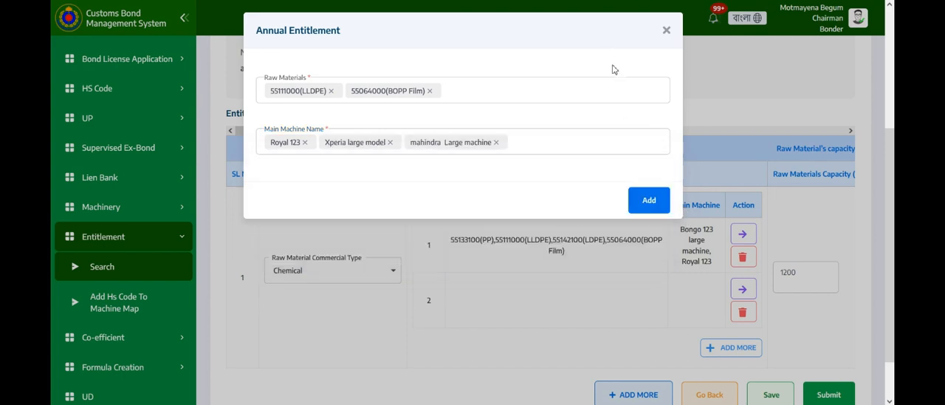
pyautogui.click(641, 212)
# - Add a second raw material row to the entitlement details below the Chemical row
pyautogui.scroll(-1, 654, 266)
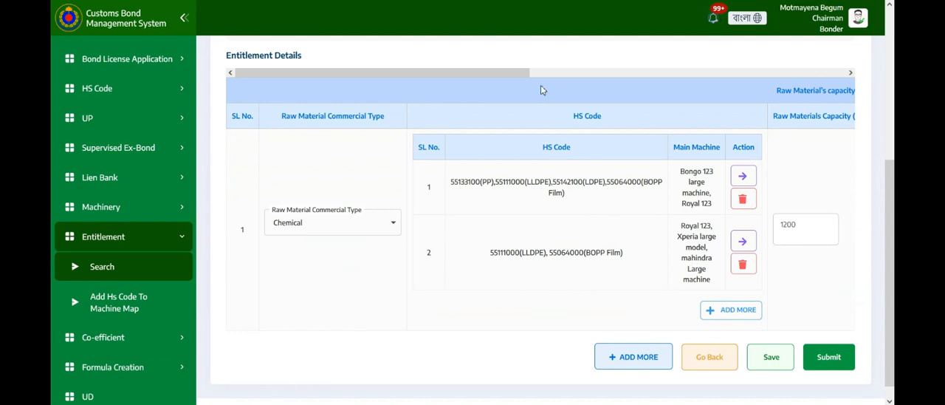
pyautogui.moveTo(525, 73); pyautogui.dragTo(787, 87)
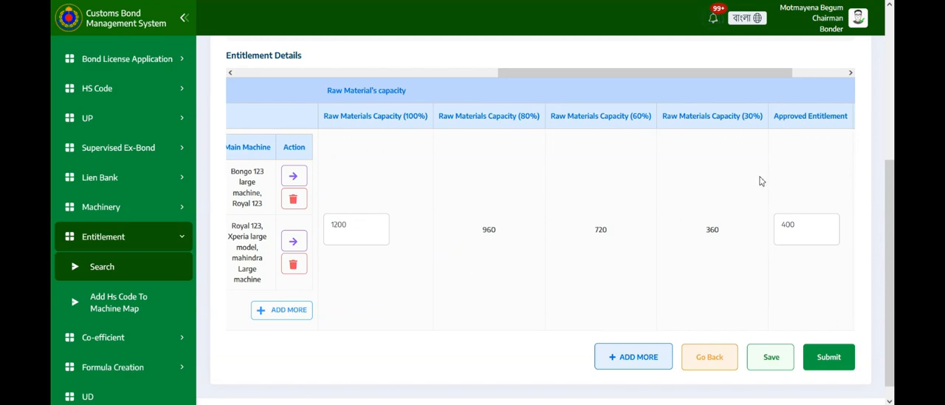
pyautogui.moveTo(756, 69); pyautogui.dragTo(638, 80)
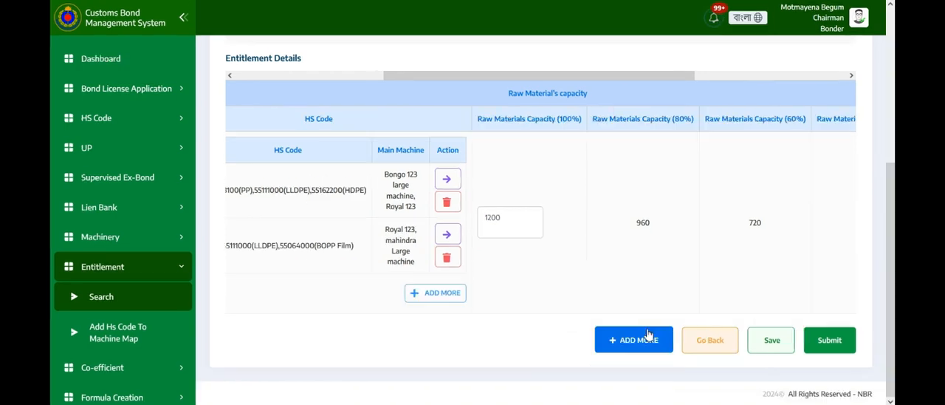
pyautogui.click(640, 341)
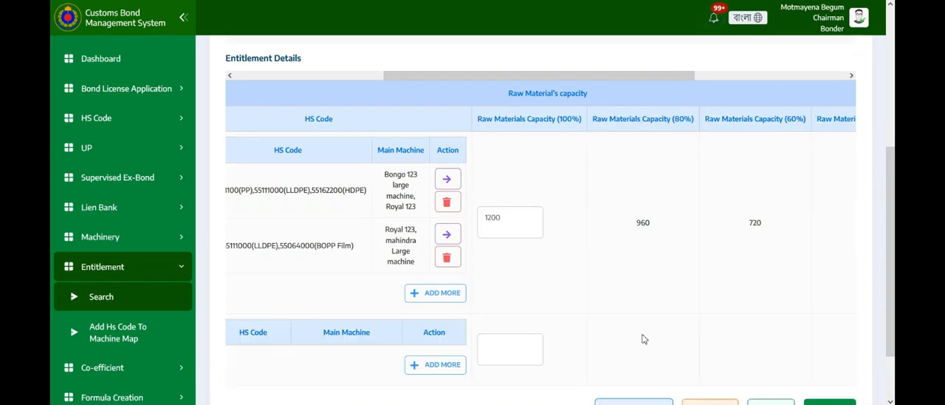
pyautogui.moveTo(541, 77); pyautogui.dragTo(389, 77)
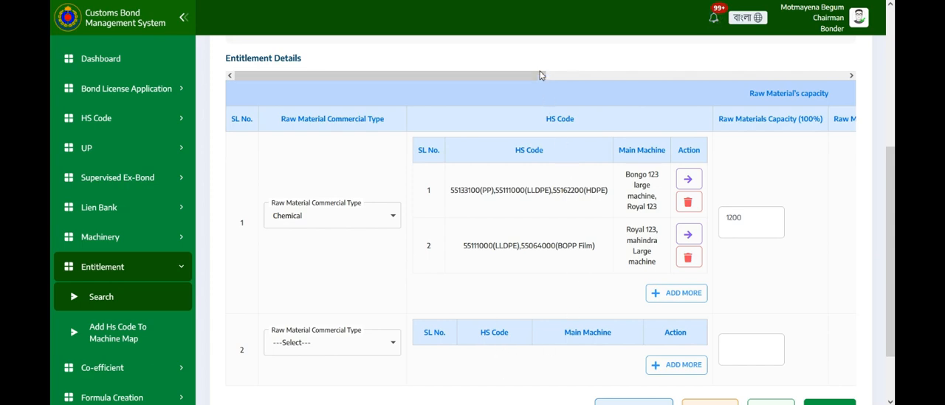
# - Add an HS code entry to the second row with raw material 55111000(LLDPE) and main machine Royal 123
pyautogui.moveTo(539, 74); pyautogui.dragTo(587, 77)
pyautogui.scroll(-1, 537, 159)
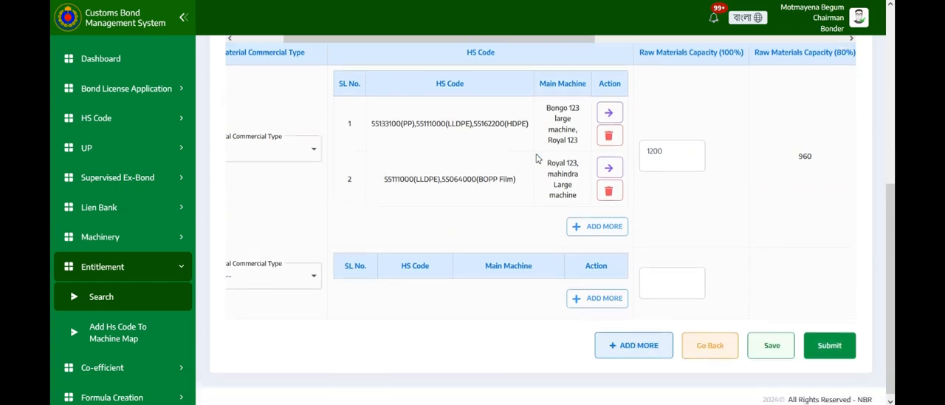
pyautogui.click(599, 294)
pyautogui.click(563, 290)
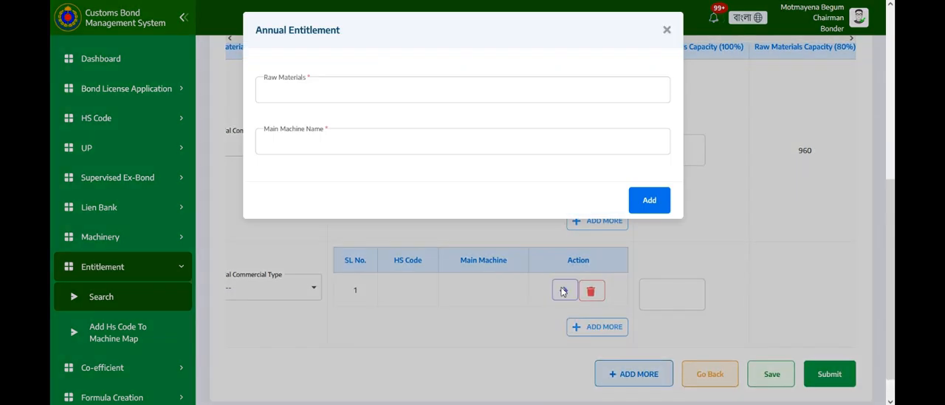
pyautogui.click(564, 94)
pyautogui.click(443, 135)
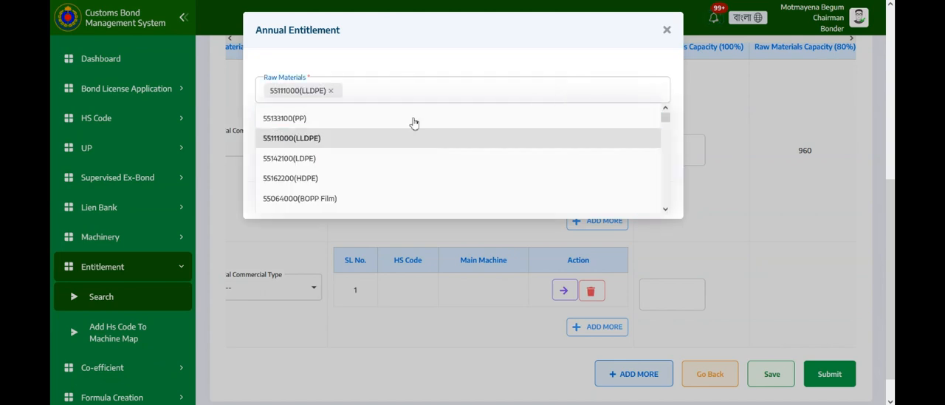
pyautogui.click(454, 67)
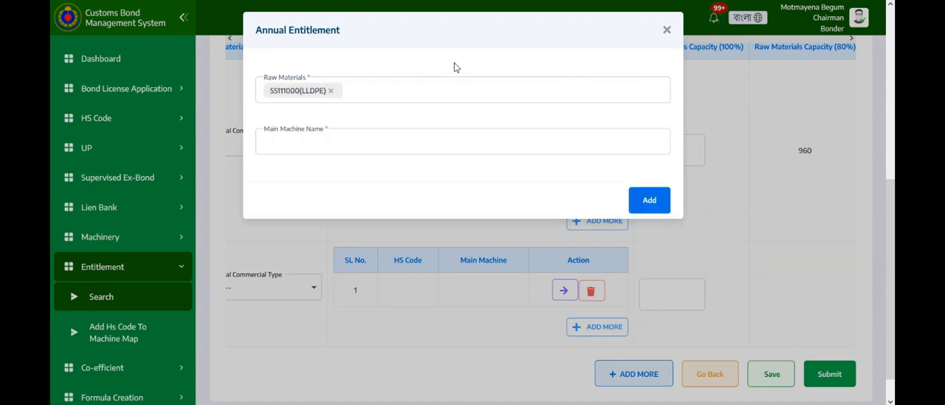
pyautogui.click(416, 141)
pyautogui.click(359, 196)
pyautogui.click(501, 58)
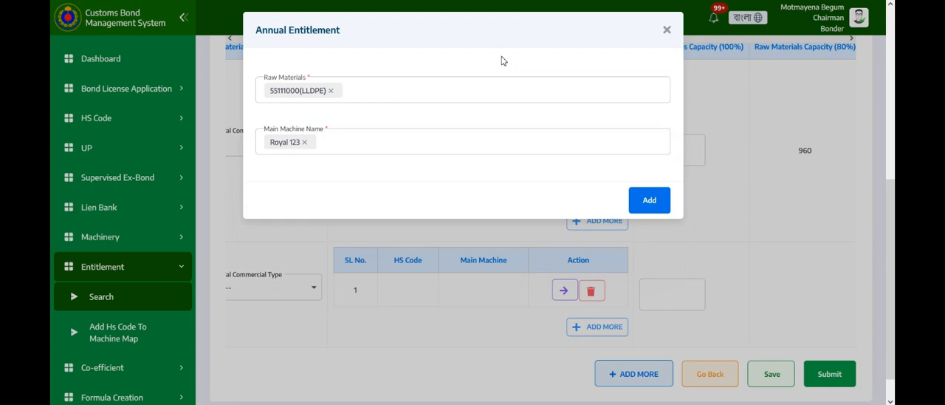
pyautogui.click(648, 201)
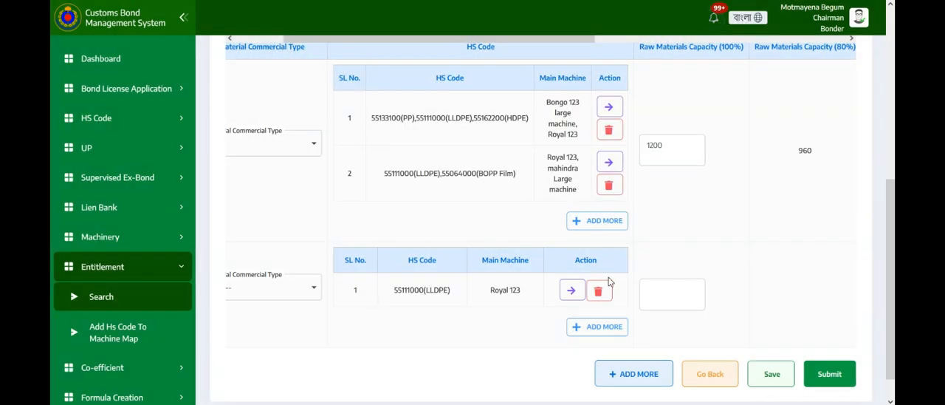
# - Add a third entitlement row and give it an HS code entry with raw material 55111000(LLDPE)
pyautogui.scroll(-1, 609, 282)
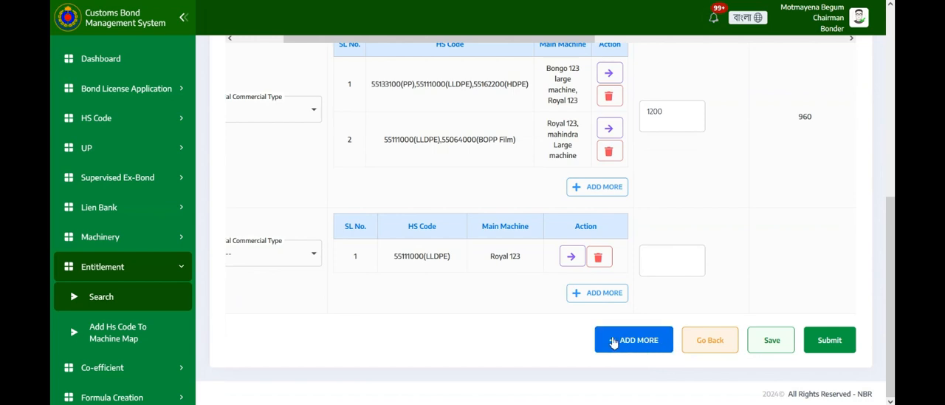
pyautogui.click(639, 337)
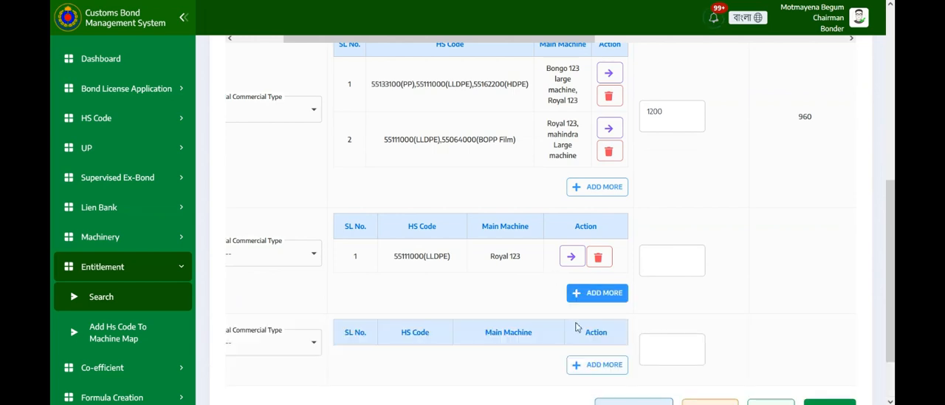
pyautogui.scroll(-1, 583, 336)
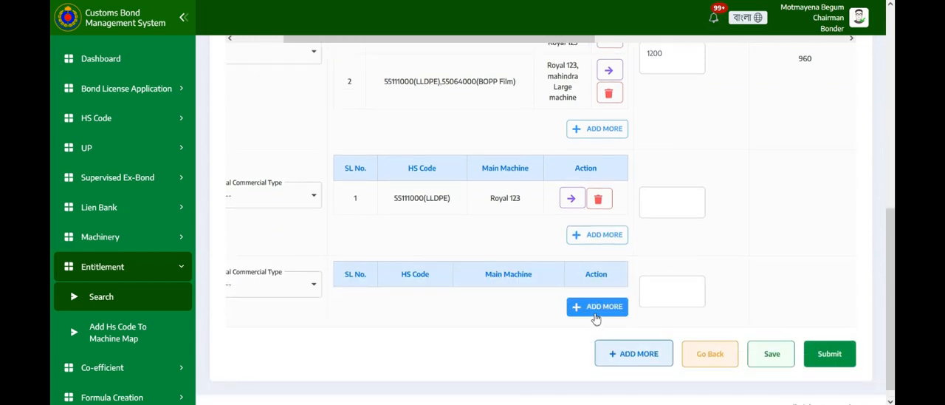
pyautogui.click(595, 310)
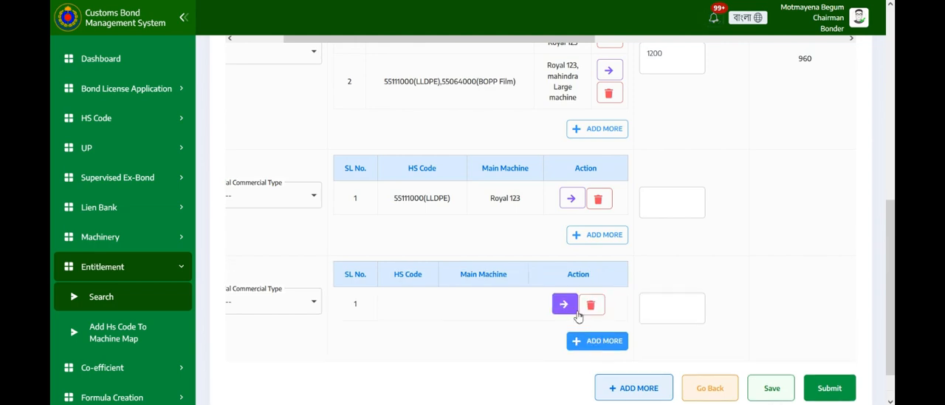
pyautogui.click(562, 308)
pyautogui.click(426, 95)
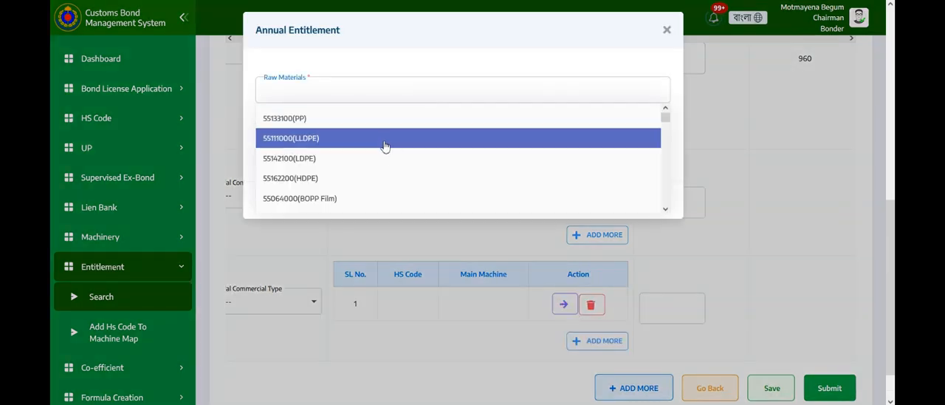
pyautogui.click(380, 146)
pyautogui.click(463, 78)
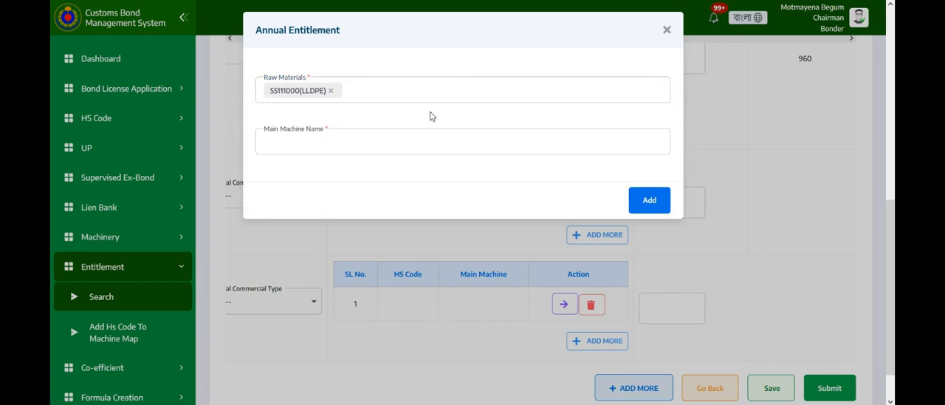
# - Assign mahindra Large machine as the main machine and add the annual entitlement entry to the third row
pyautogui.click(393, 143)
pyautogui.click(322, 244)
pyautogui.click(496, 55)
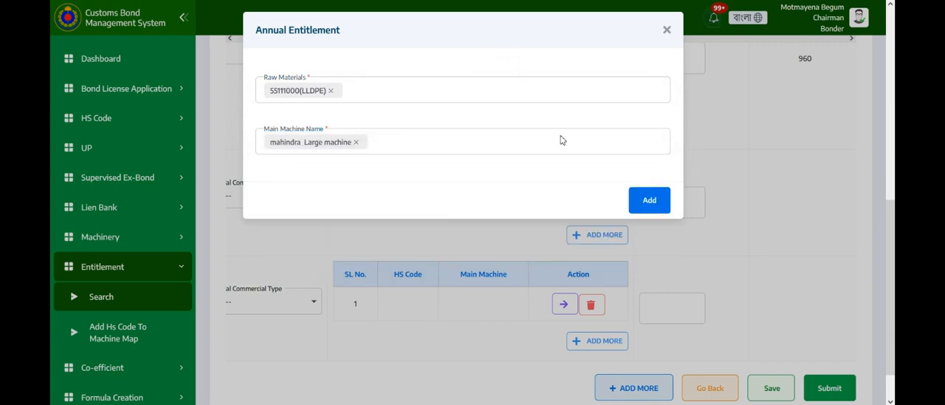
pyautogui.click(643, 200)
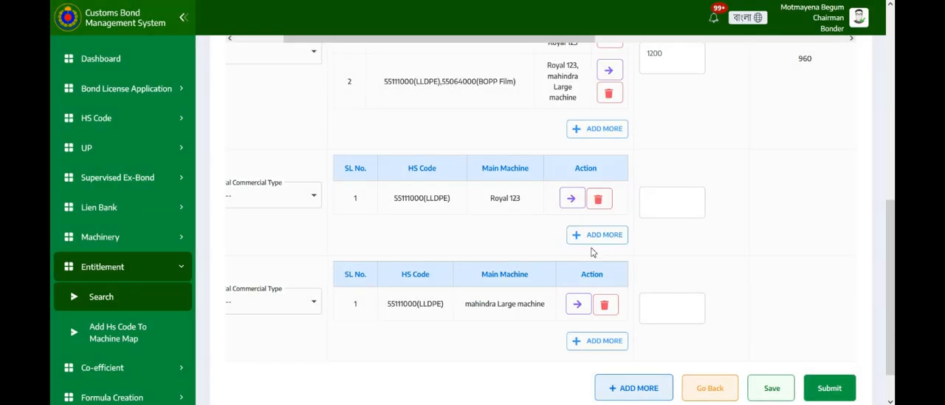
# - Review the commercial types, HS codes and main machines across all three entitlement rows
pyautogui.scroll(-1, 527, 236)
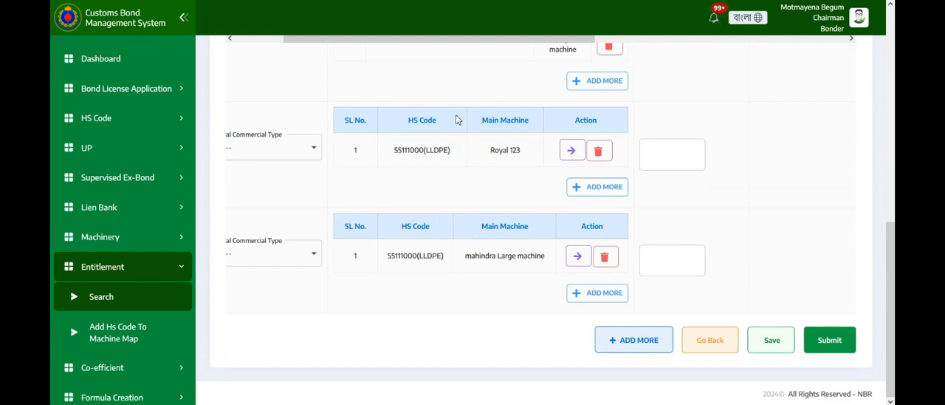
pyautogui.scroll(4, 456, 120)
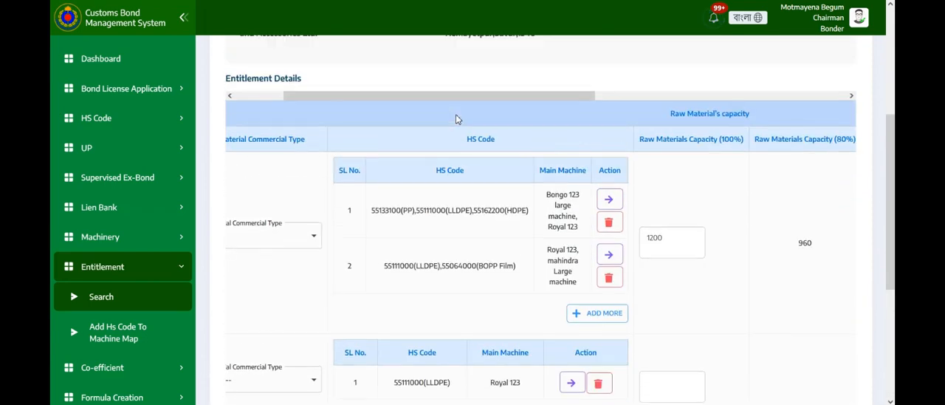
pyautogui.scroll(1, 456, 119)
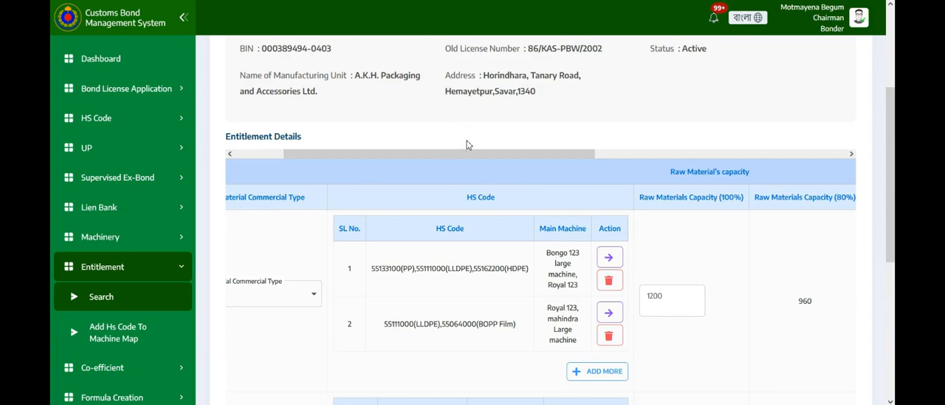
pyautogui.moveTo(491, 154); pyautogui.dragTo(446, 155)
pyautogui.scroll(-3, 505, 195)
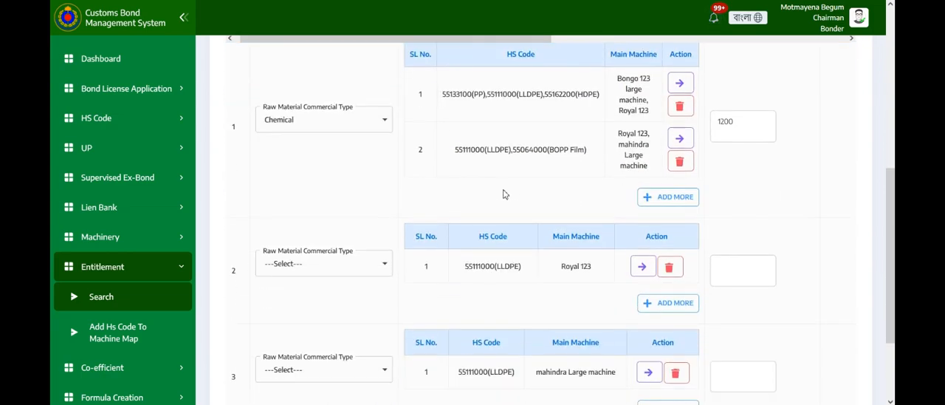
pyautogui.scroll(-2, 505, 194)
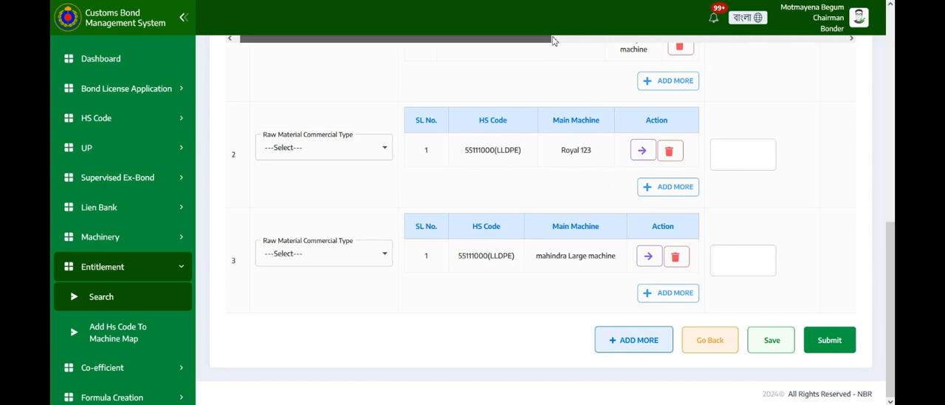
# - Set the 100% raw materials capacity to 3000 in the second row and 1000 in the third row, and save the annual entitlement
pyautogui.moveTo(549, 48); pyautogui.dragTo(645, 51)
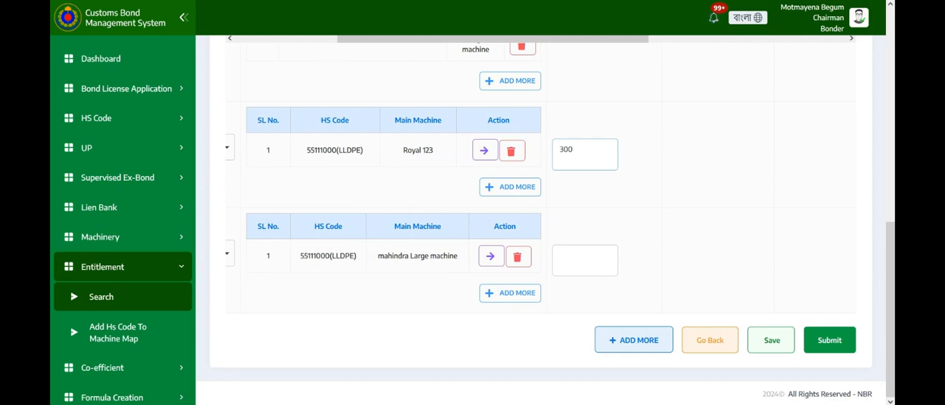
pyautogui.click(607, 259)
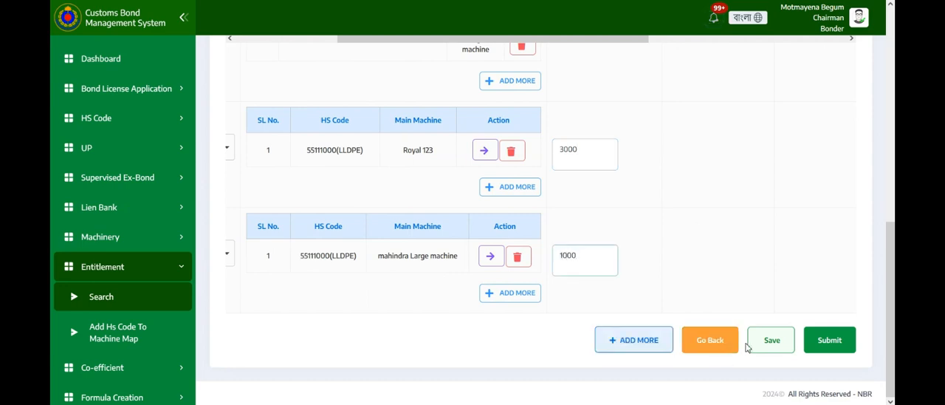
pyautogui.click(771, 341)
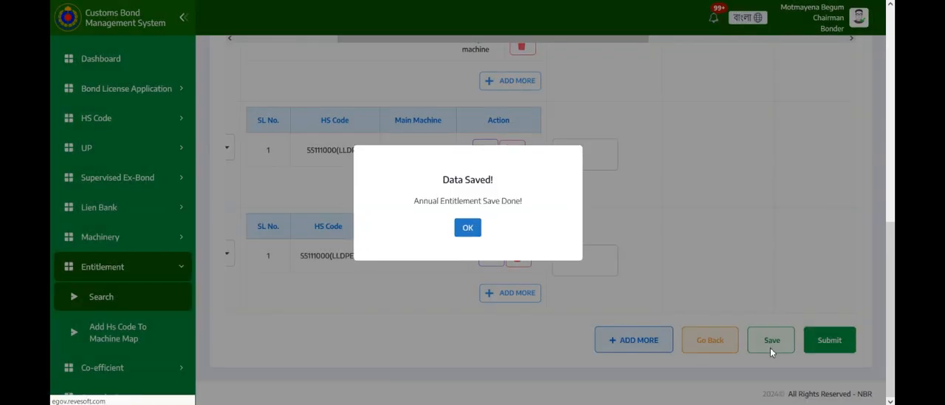
pyautogui.click(470, 228)
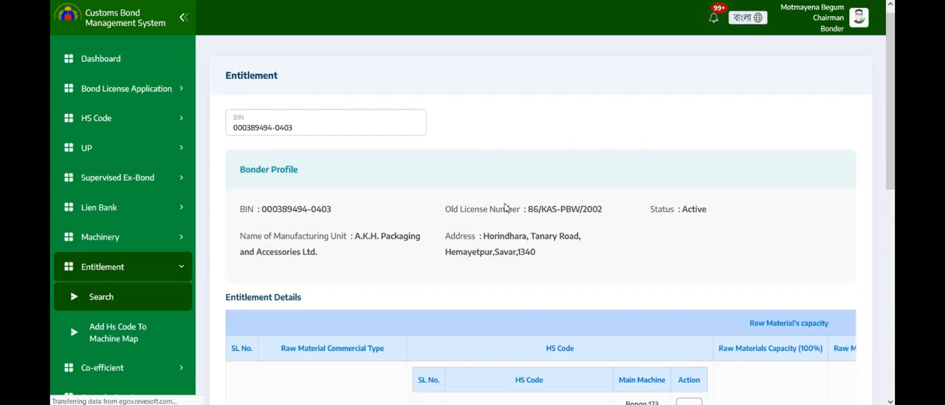
# - Set the approved entitlement to 100 for the second row and 200 for the third row
pyautogui.scroll(-1, 430, 133)
pyautogui.moveTo(468, 254); pyautogui.dragTo(812, 287)
pyautogui.scroll(-2, 810, 284)
pyautogui.scroll(-2, 811, 282)
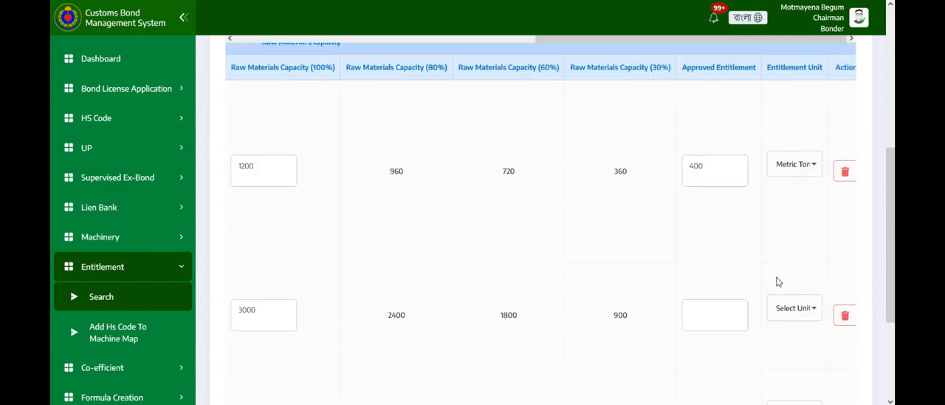
pyautogui.click(723, 315)
pyautogui.scroll(-2, 725, 266)
pyautogui.click(721, 312)
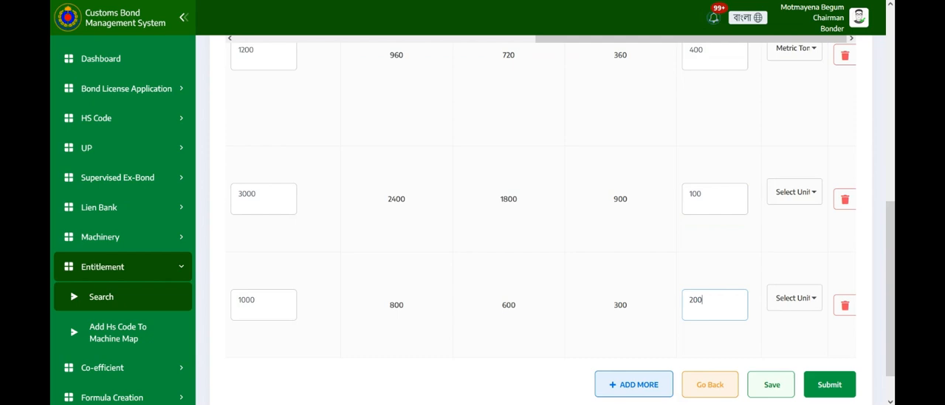
# - Set the entitlement unit of the second and third rows to Metric Ton (MT) and save the entitlement
pyautogui.click(804, 201)
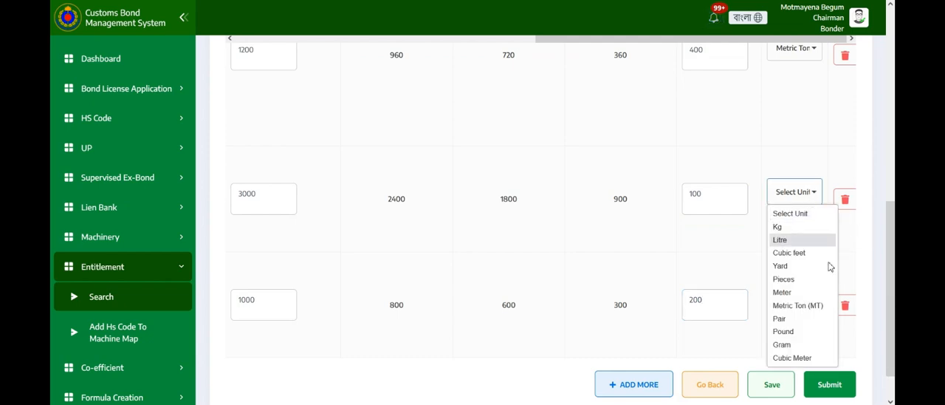
pyautogui.click(809, 305)
pyautogui.click(805, 305)
pyautogui.click(804, 223)
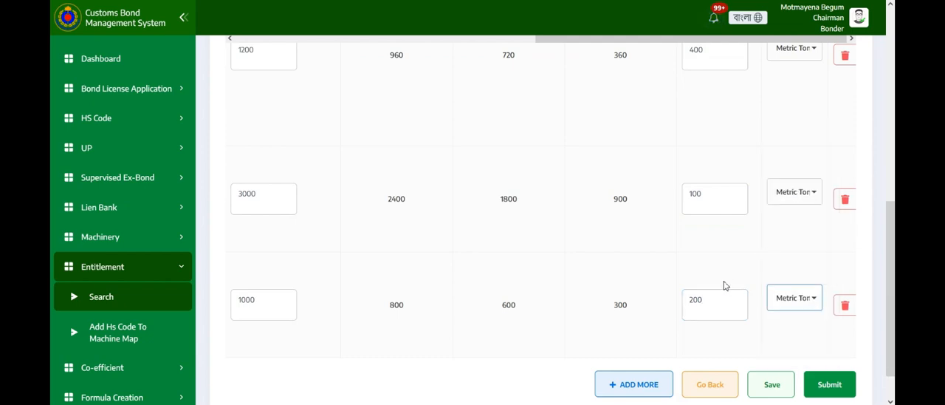
pyautogui.scroll(-1, 743, 271)
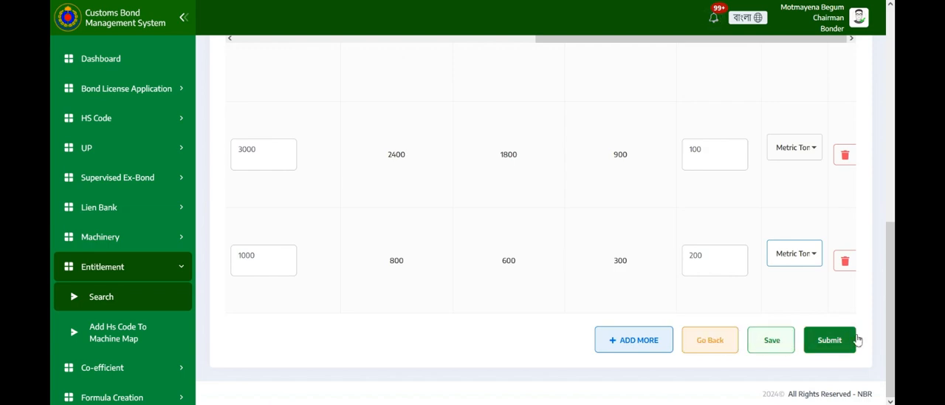
pyautogui.click(790, 347)
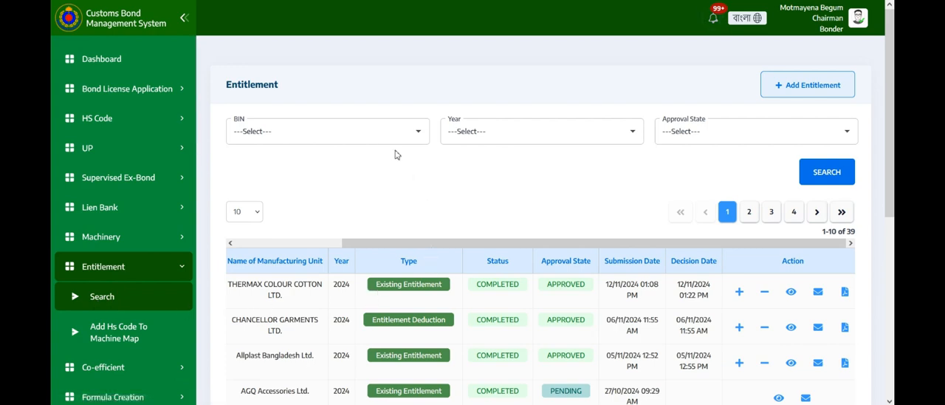
# - Search the entitlement list for Akij Textile Mills Ltd. and open its 2024 entitlement for an increment
pyautogui.click(377, 133)
pyautogui.scroll(-3, 332, 244)
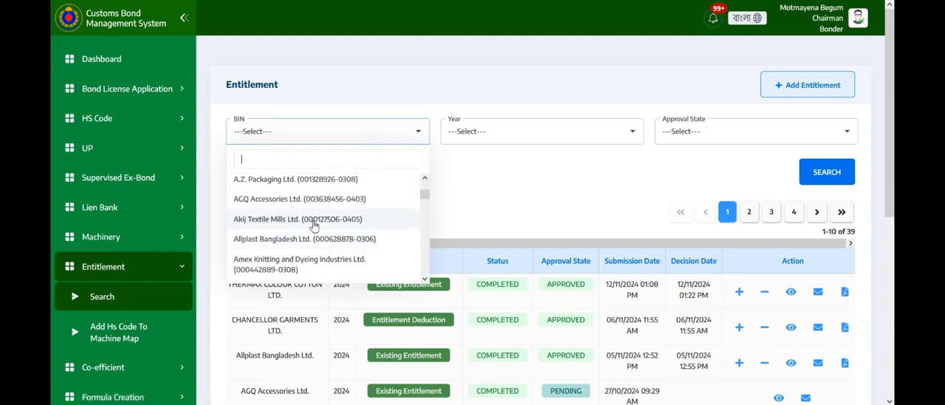
pyautogui.click(314, 221)
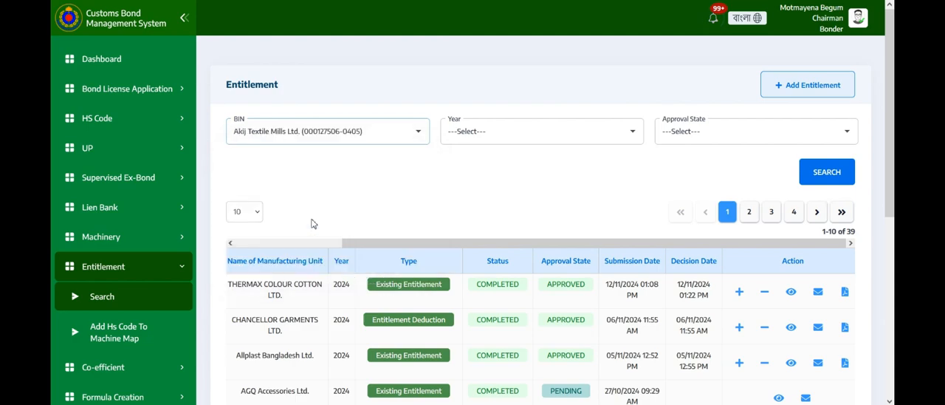
pyautogui.click(801, 177)
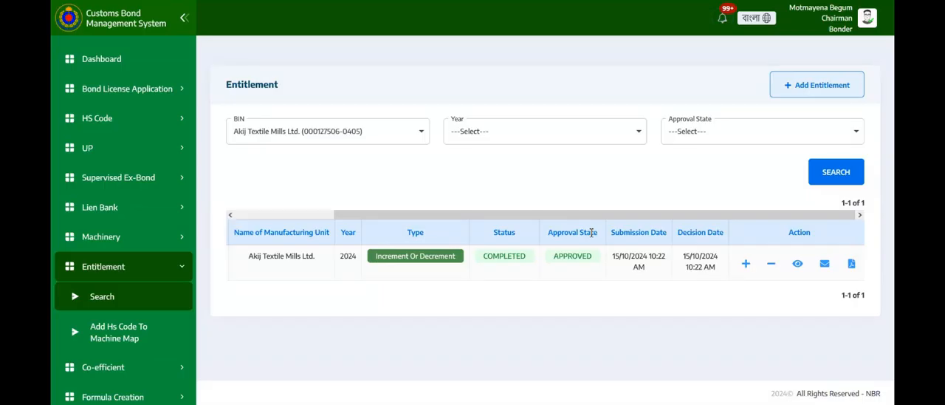
pyautogui.hscroll(-1, 591, 233)
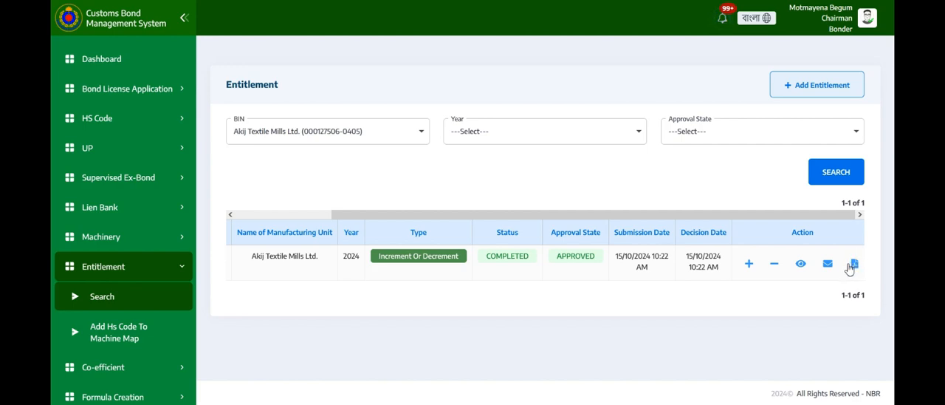
pyautogui.click(748, 266)
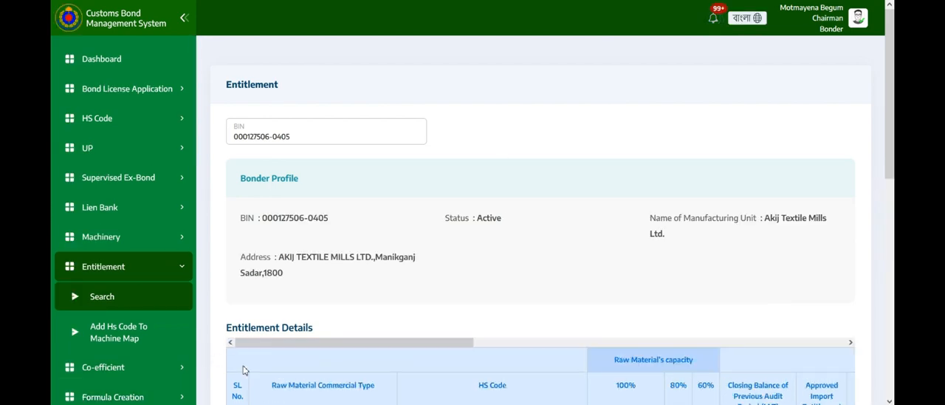
# - Review the bonder profile and the entitlement rows, including the proposed raw materials of the Chemical row's HS code entry
pyautogui.scroll(-1, 295, 359)
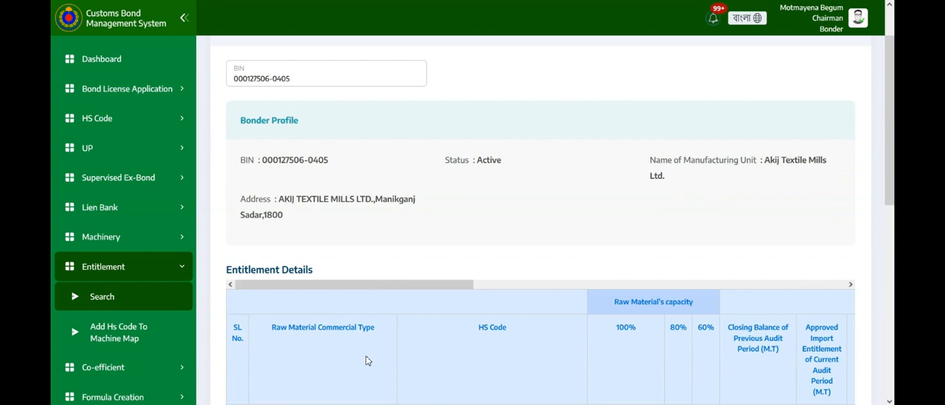
pyautogui.scroll(-2, 368, 360)
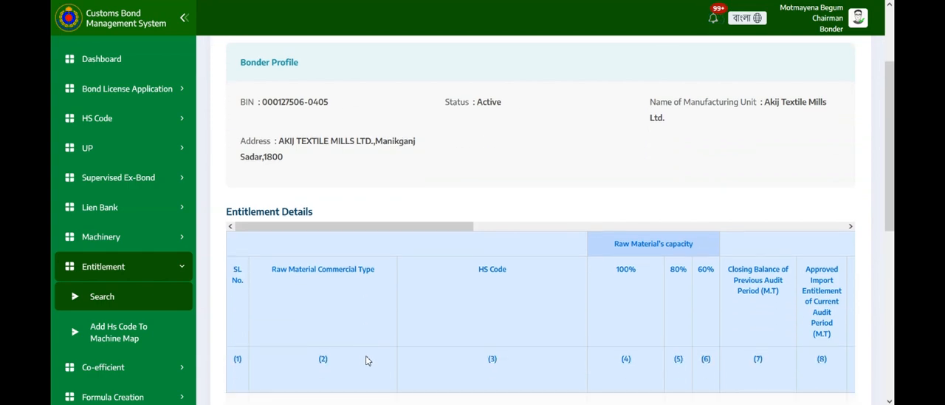
pyautogui.scroll(4, 368, 360)
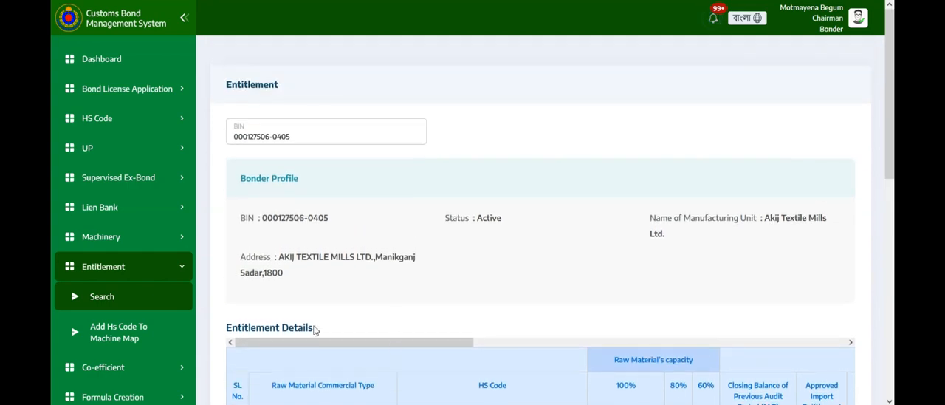
pyautogui.scroll(-8, 500, 267)
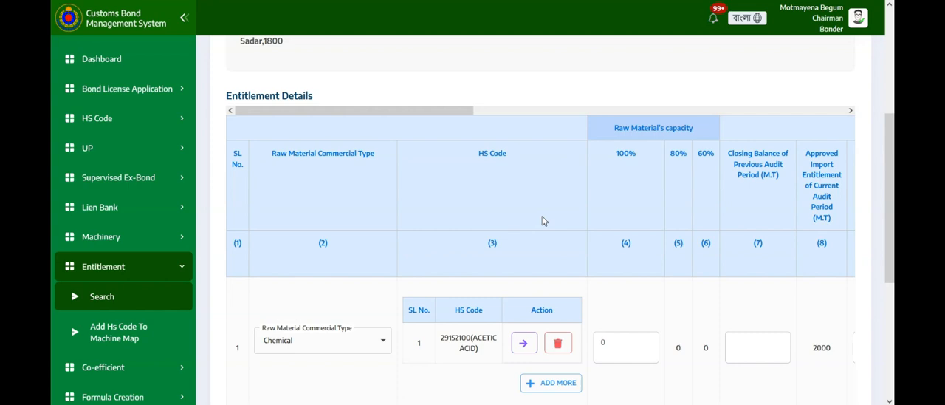
pyautogui.scroll(-2, 542, 221)
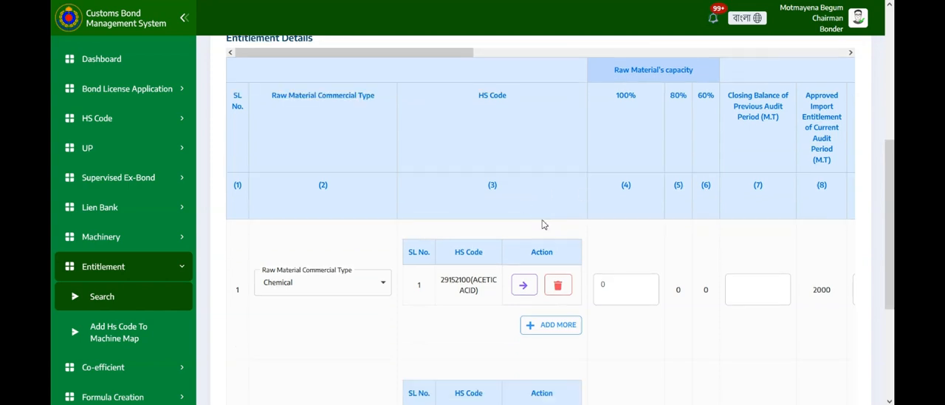
pyautogui.scroll(2, 550, 177)
pyautogui.scroll(-6, 582, 220)
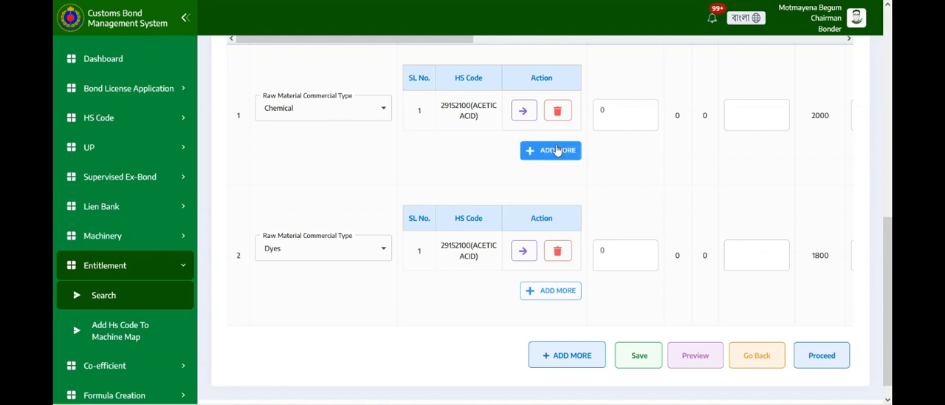
pyautogui.click(523, 110)
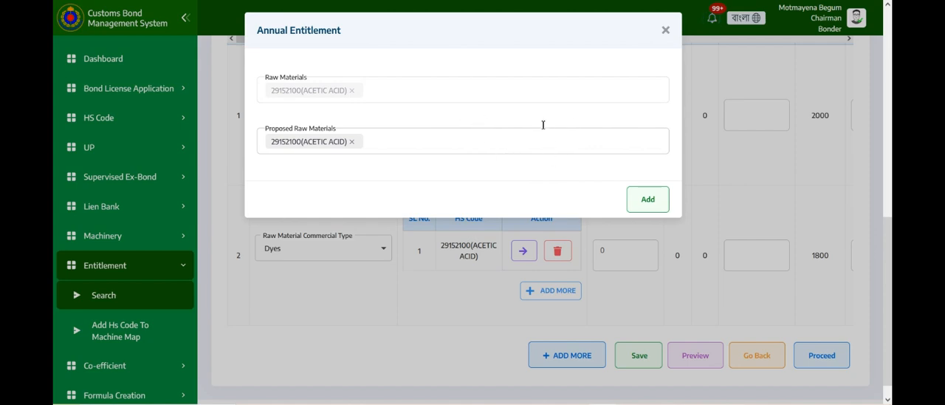
pyautogui.click(666, 31)
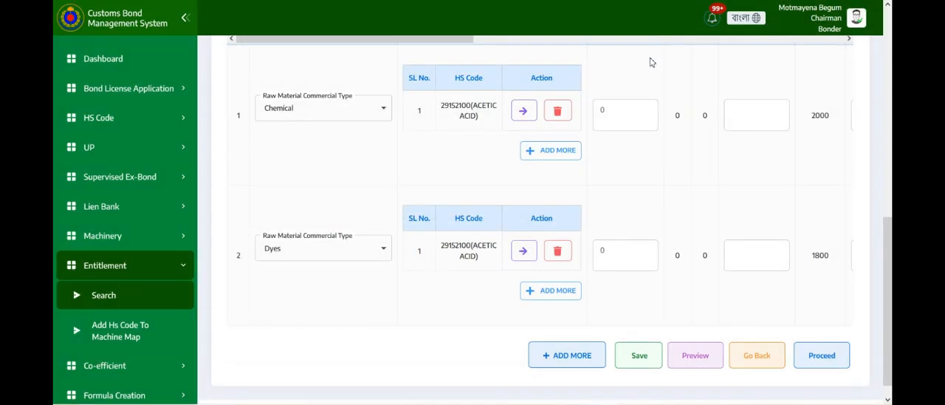
# - Examine the entitlement detail columns from raw material capacity through audit-period imports, exports, stock and importable quantity to entitlement type
pyautogui.moveTo(391, 39); pyautogui.dragTo(510, 48)
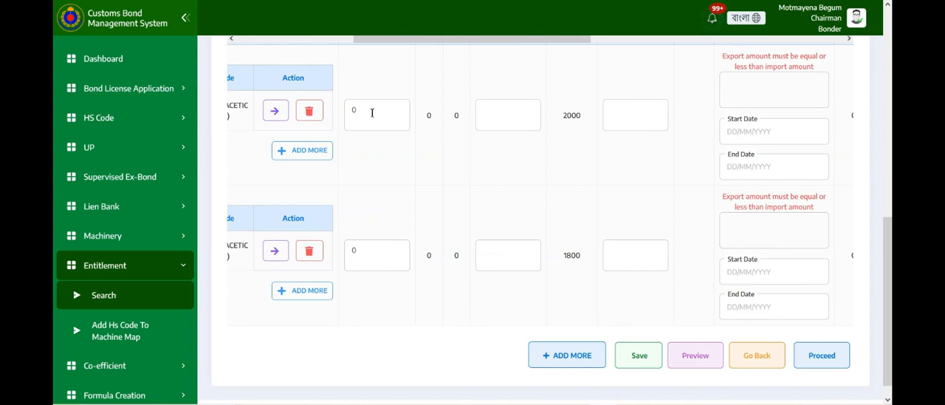
pyautogui.scroll(4, 382, 94)
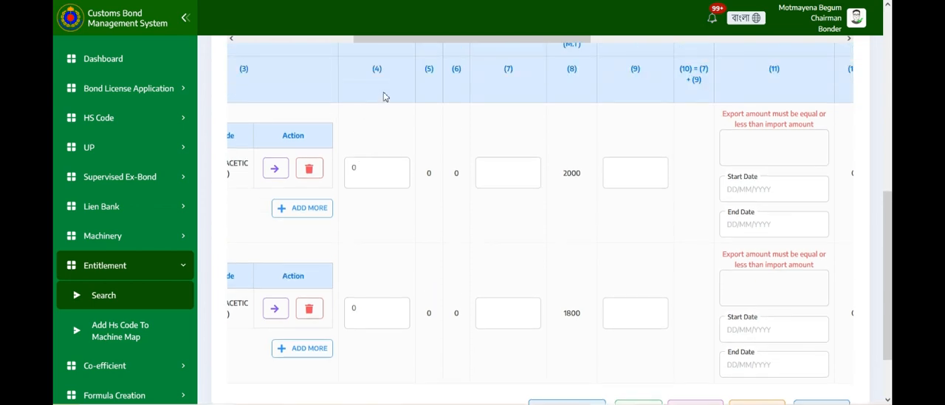
pyautogui.hscroll(2, 429, 130)
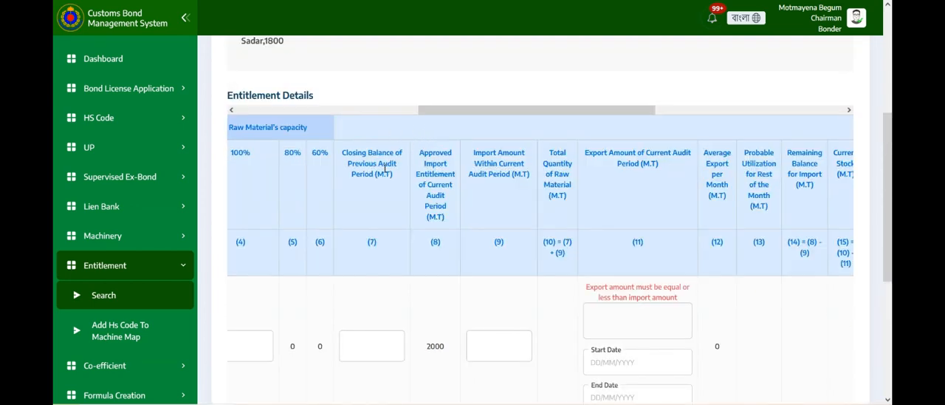
pyautogui.scroll(-1, 380, 185)
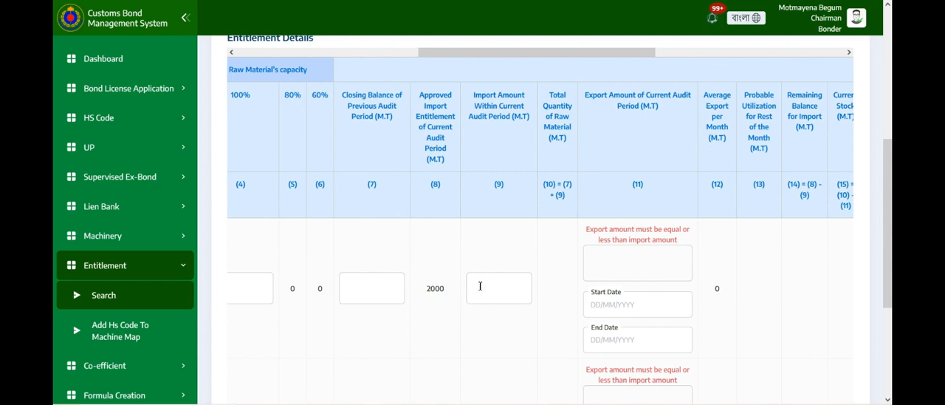
pyautogui.scroll(1, 567, 248)
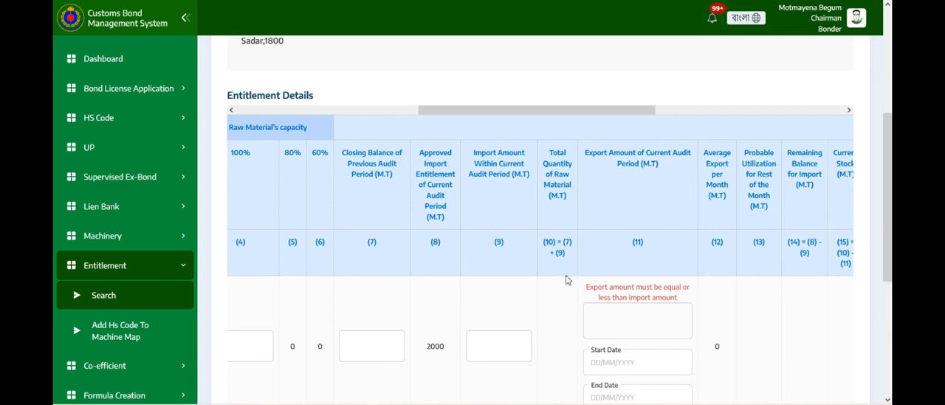
pyautogui.scroll(-1, 567, 279)
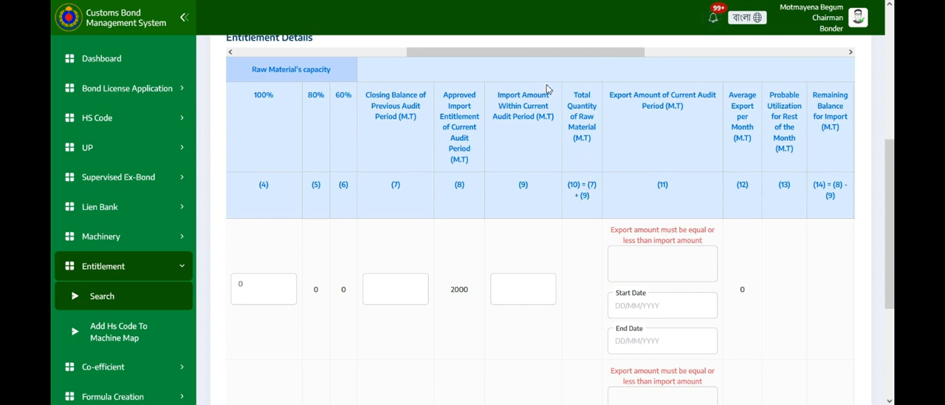
pyautogui.moveTo(529, 53); pyautogui.dragTo(541, 58)
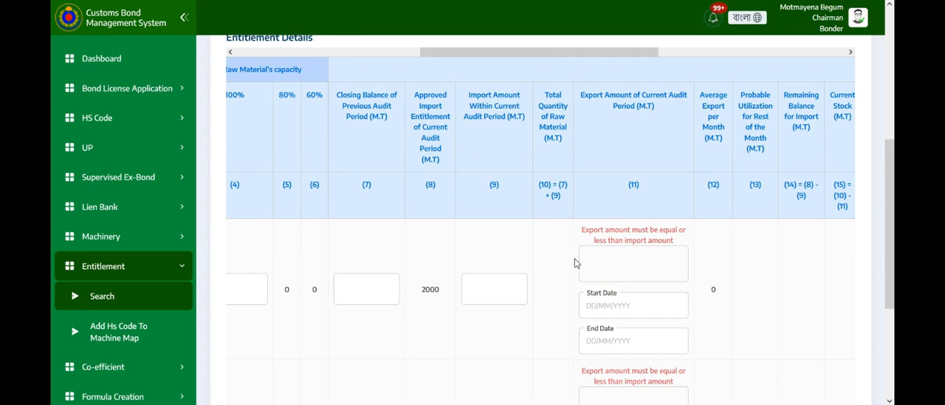
pyautogui.scroll(-1, 584, 267)
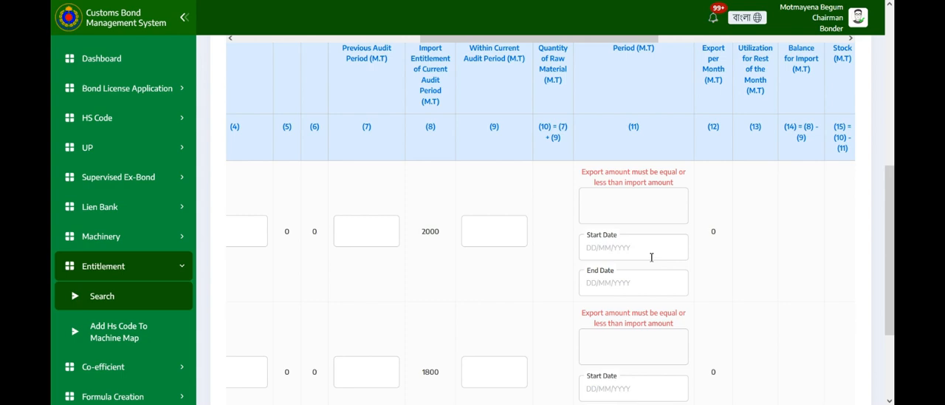
pyautogui.moveTo(648, 38); pyautogui.dragTo(683, 43)
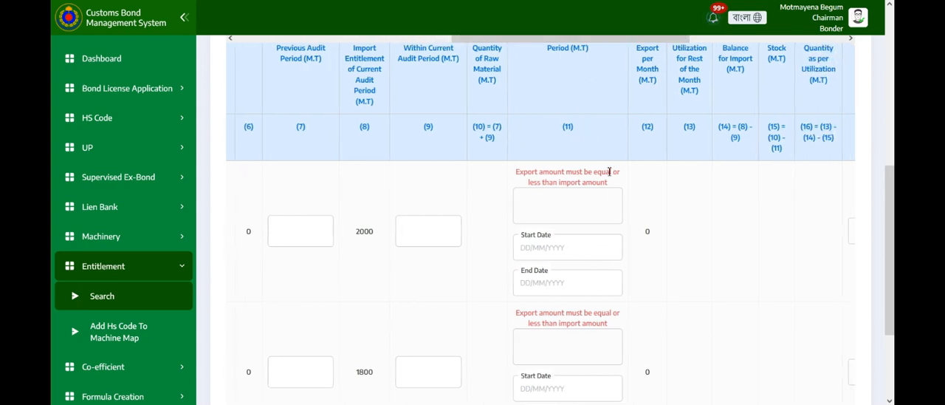
pyautogui.scroll(1, 629, 221)
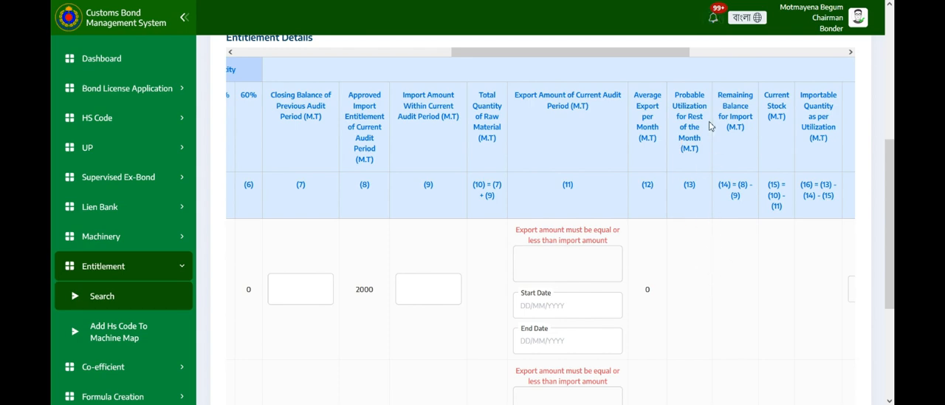
pyautogui.moveTo(685, 52); pyautogui.dragTo(731, 54)
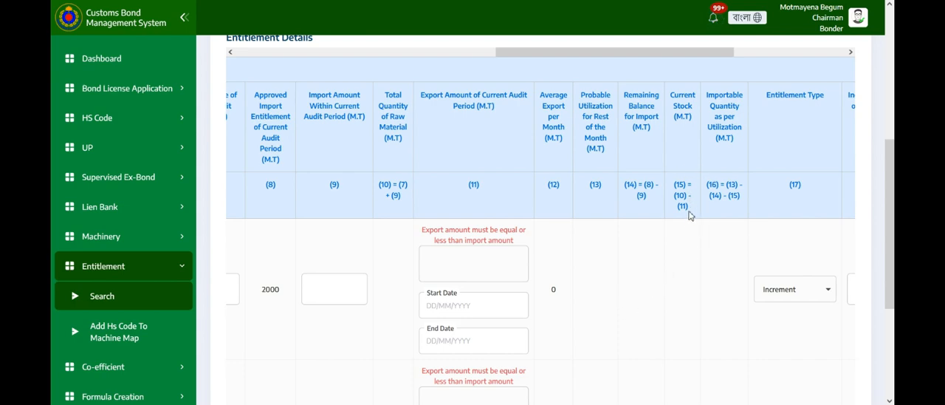
pyautogui.scroll(-1, 694, 255)
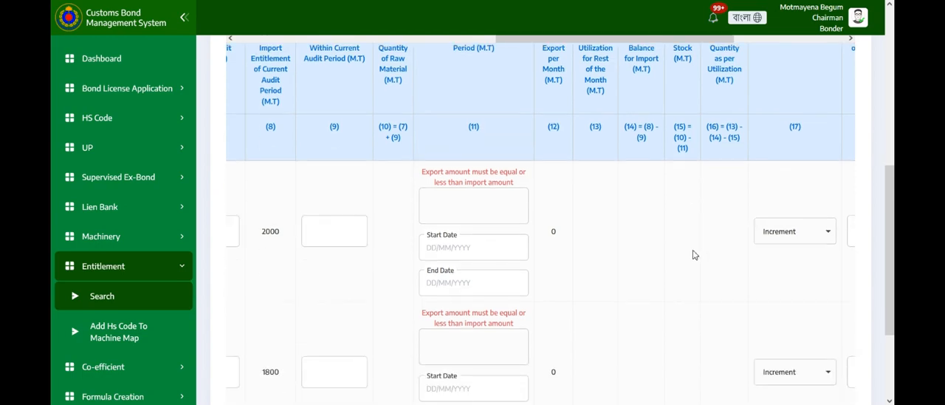
# - Keep the first row's entitlement type as Increment and set its increment proposal by bonder to 32 M.T
pyautogui.scroll(-1, 694, 254)
pyautogui.scroll(3, 696, 254)
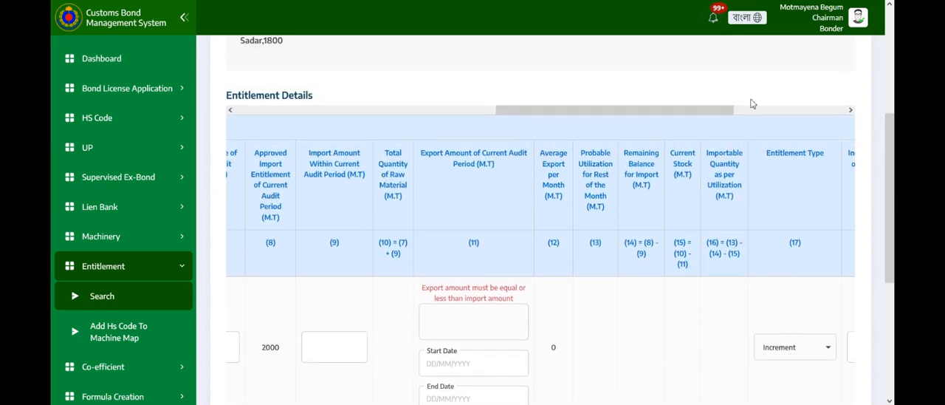
pyautogui.click(752, 110)
pyautogui.scroll(-1, 553, 142)
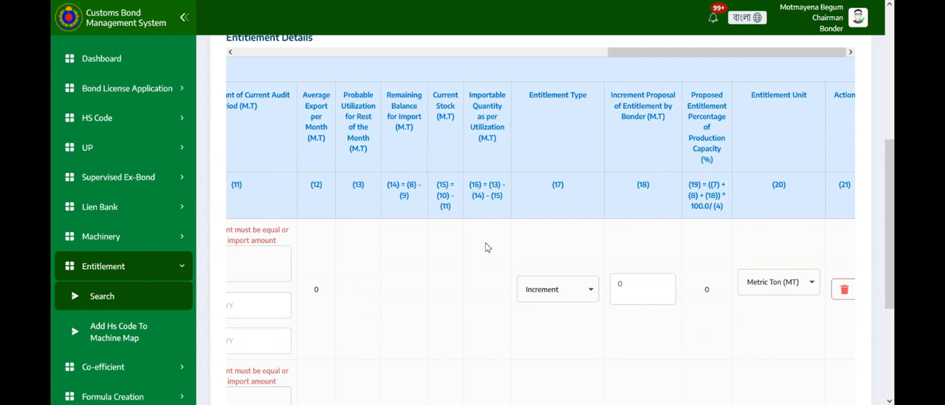
pyautogui.click(587, 293)
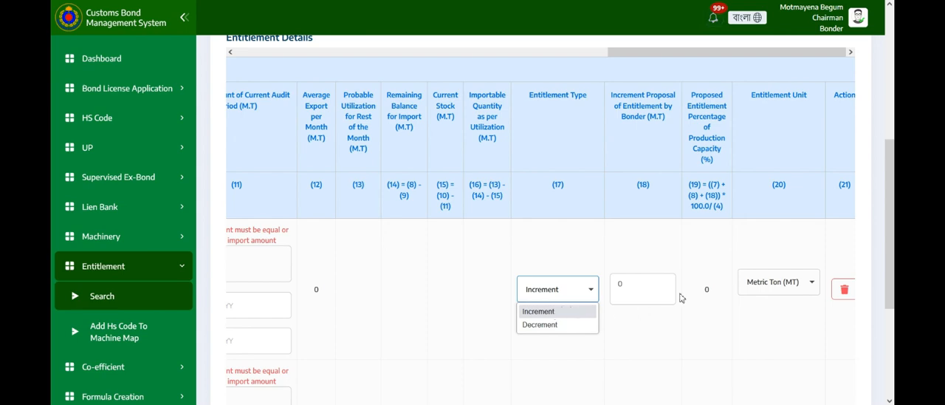
pyautogui.click(650, 287)
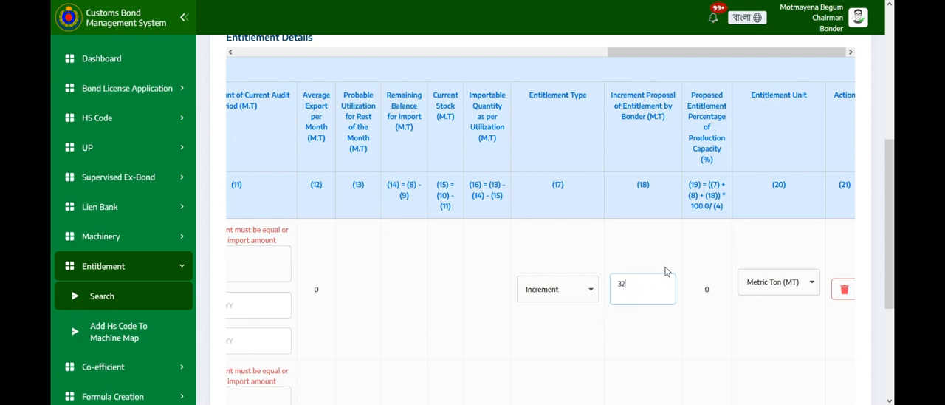
# - Keep the second row's entitlement type as Increment and set its increment proposal by bonder to 25 M.T
pyautogui.scroll(-2, 591, 298)
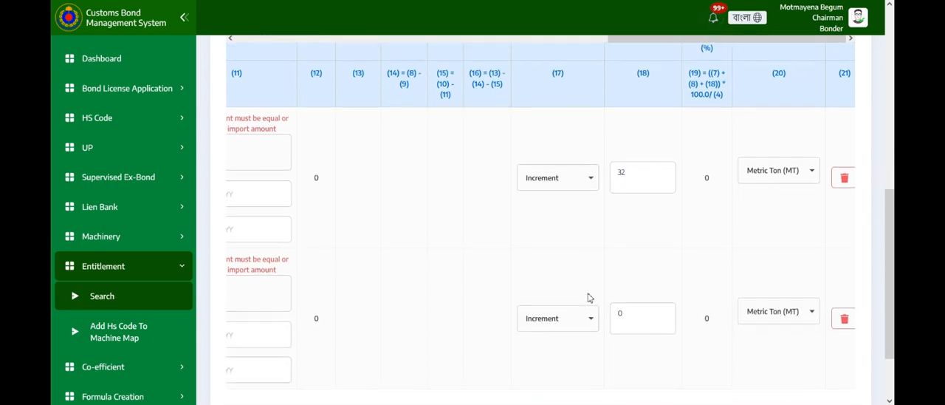
pyautogui.click(583, 317)
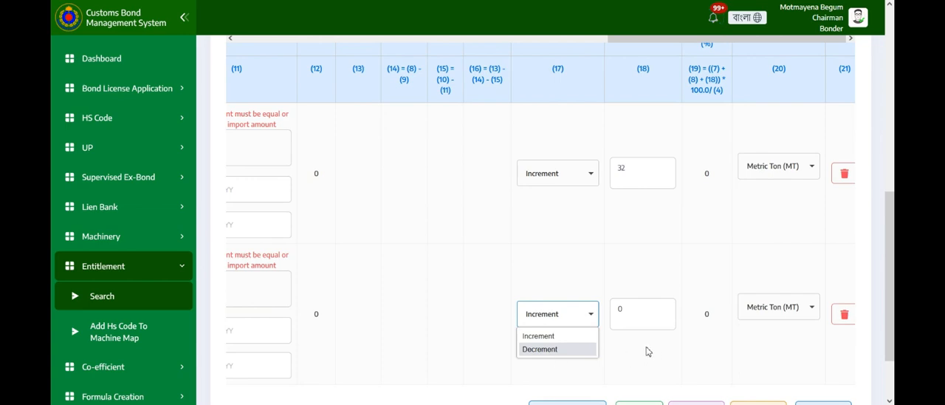
pyautogui.click(642, 319)
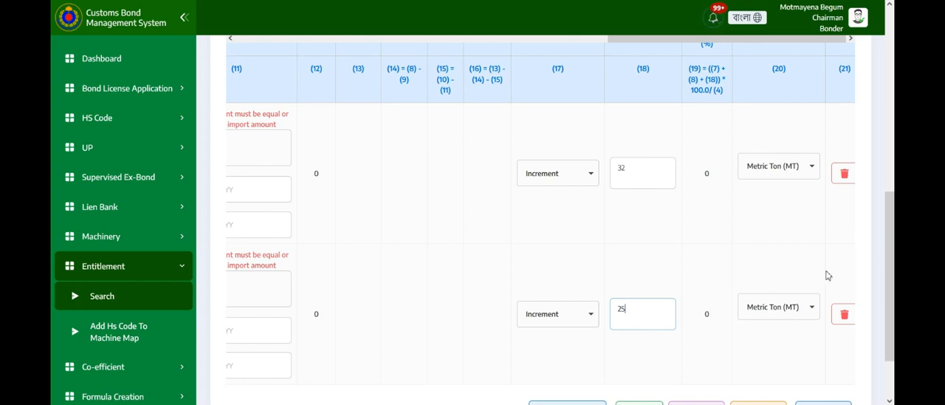
# - Save the entitlement with its increment proposals and close the save notification
pyautogui.scroll(-1, 734, 203)
pyautogui.scroll(-1, 733, 223)
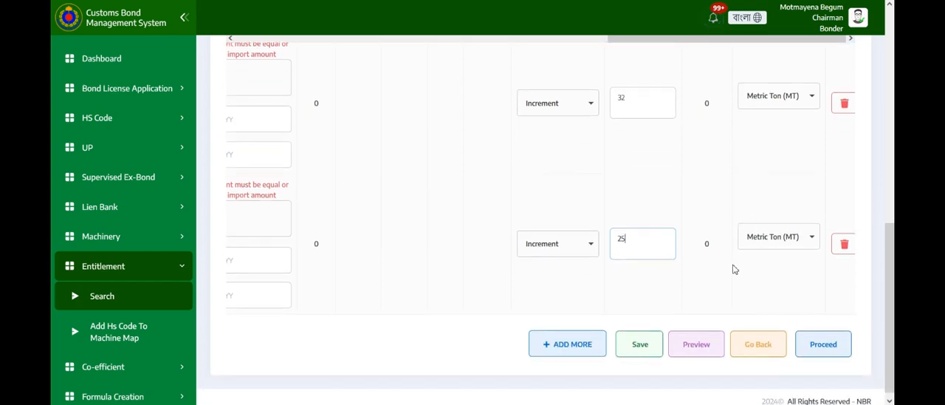
pyautogui.click(649, 342)
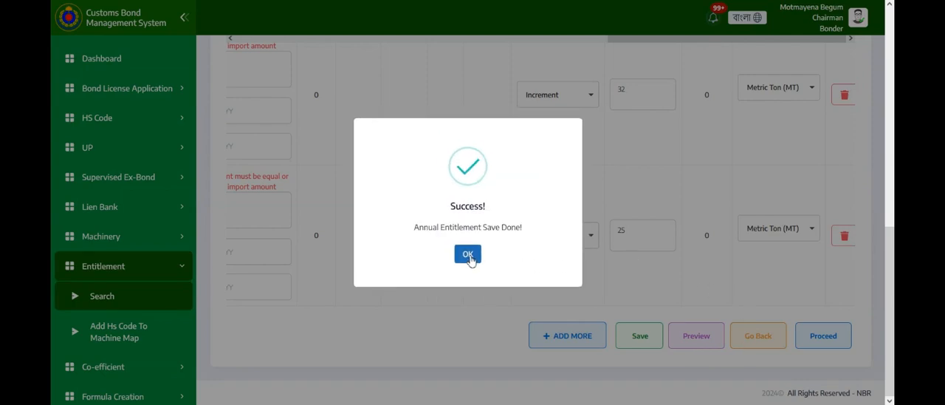
pyautogui.click(468, 255)
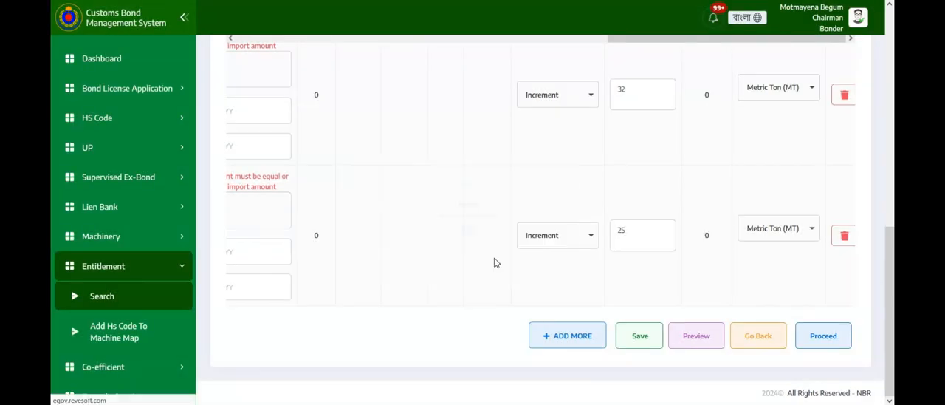